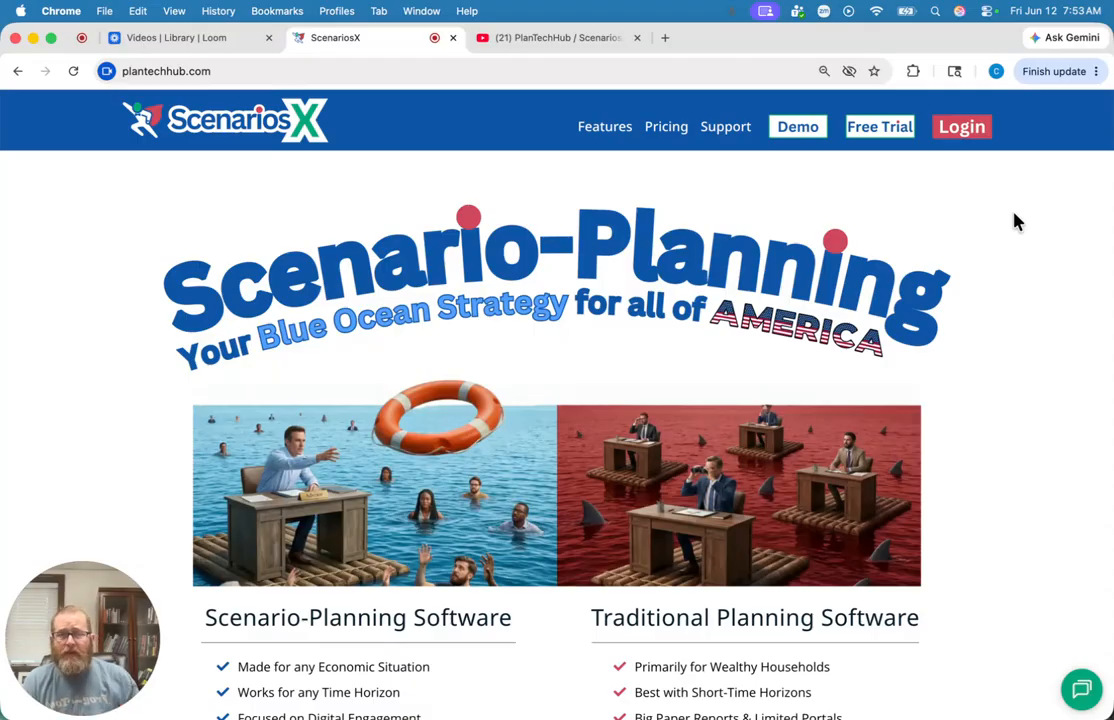
Sign in to the ScenariosX advisor portal with the saved help-desk account
left_click(960, 127)
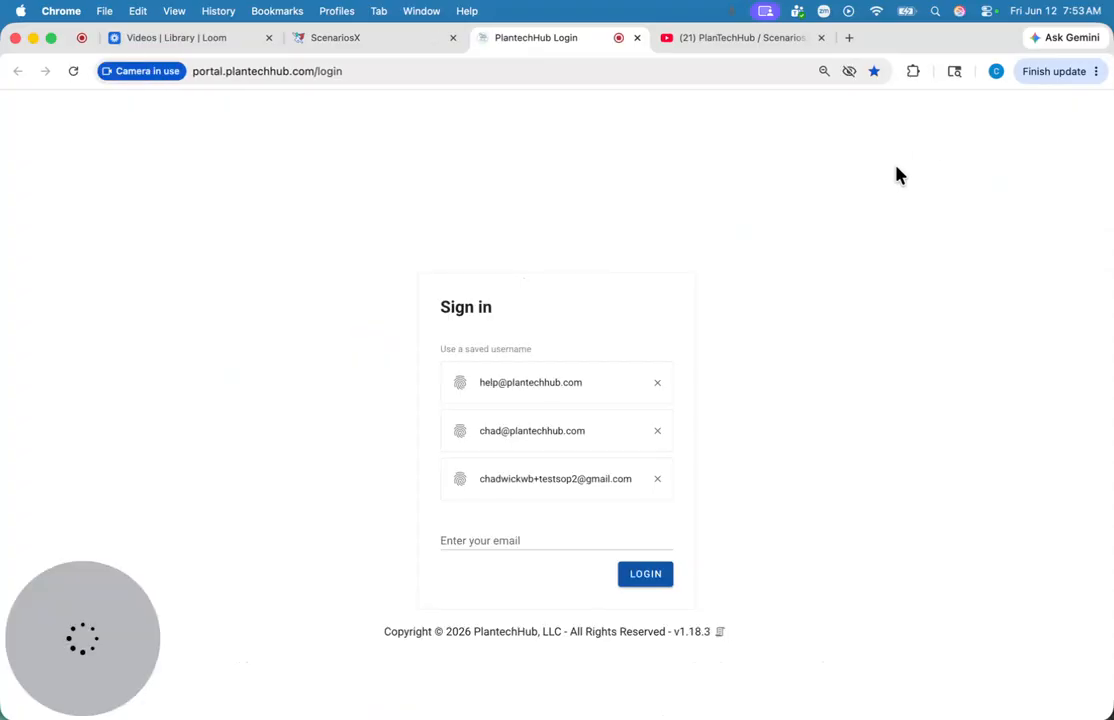
left_click(540, 383)
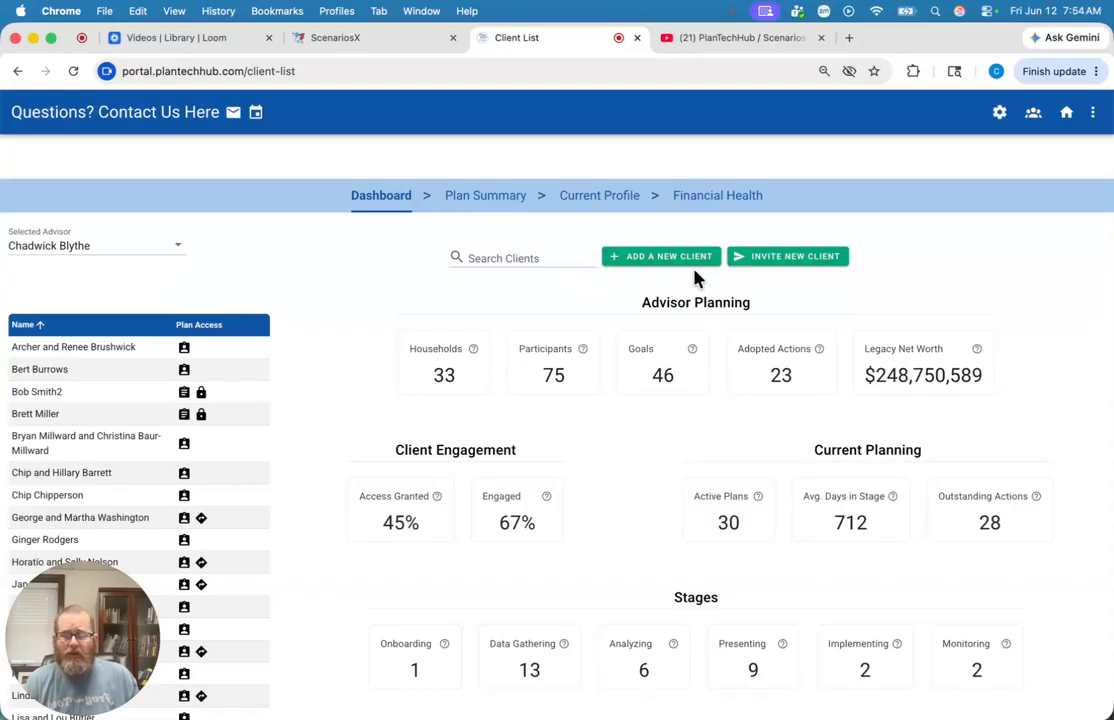
Compare the advisor and team integration options, and open the Advisor Integration page
scroll(697, 279, "down", 1)
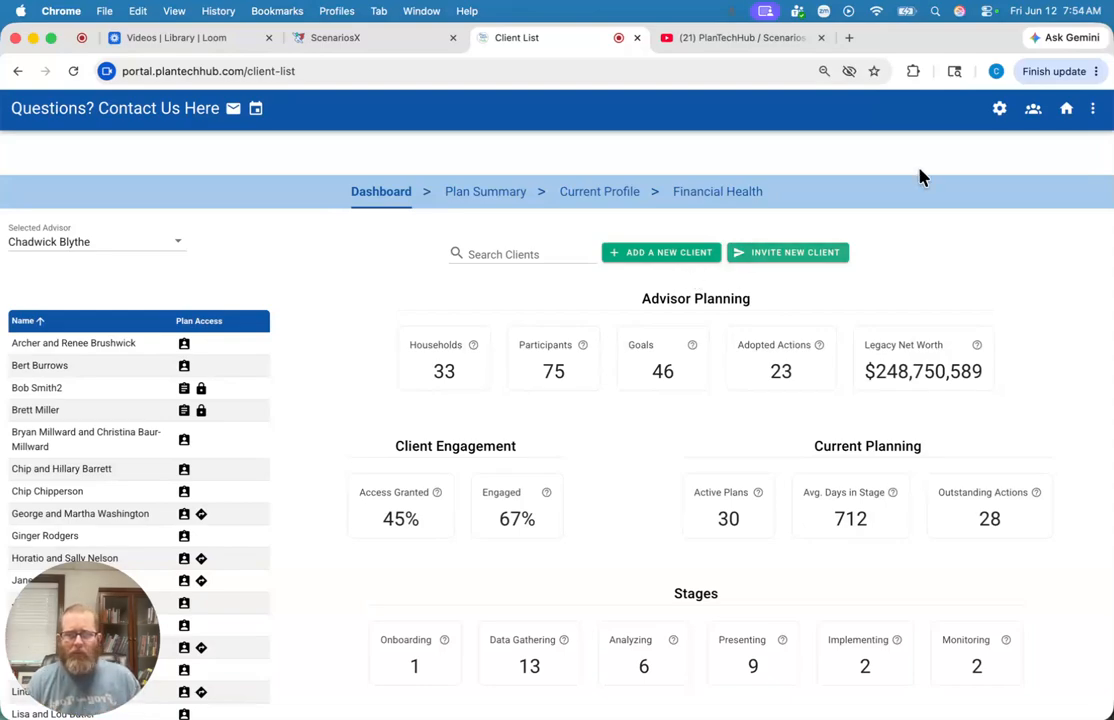
mouse_move(997, 112)
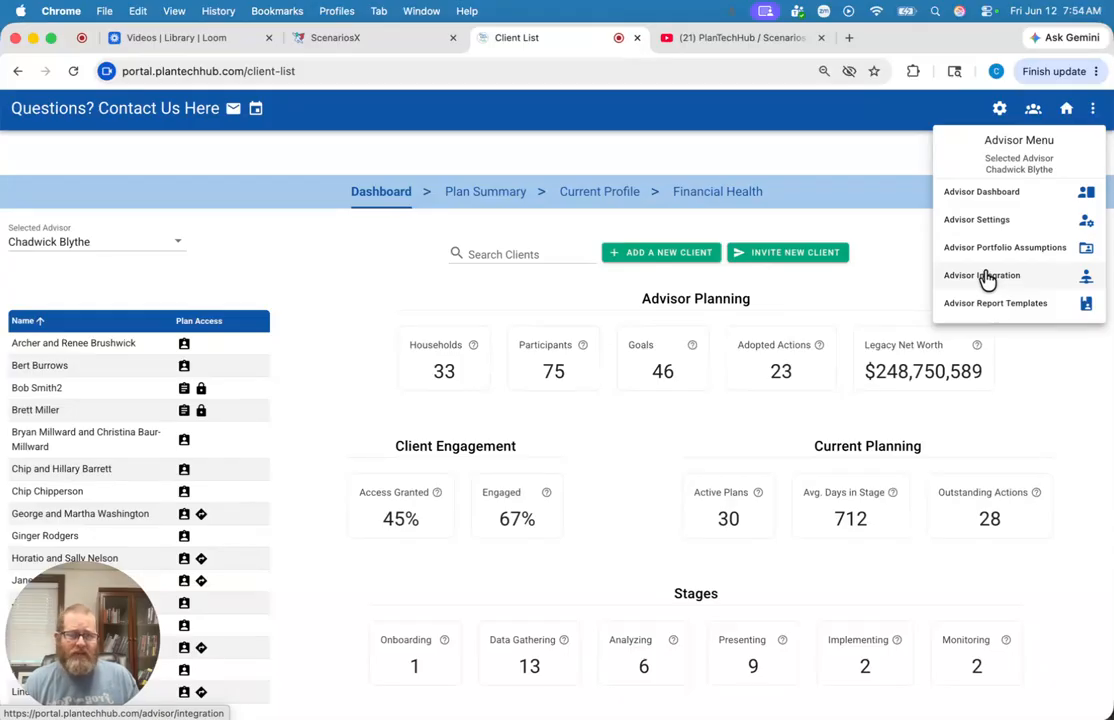
mouse_move(1035, 110)
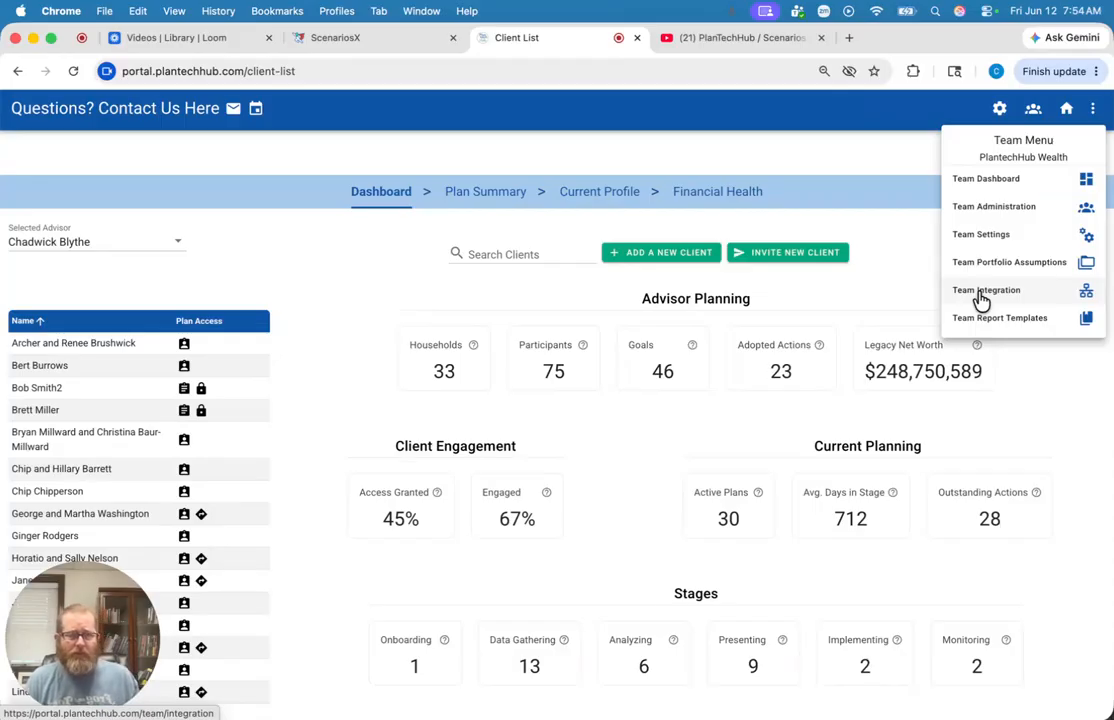
left_click(1001, 109)
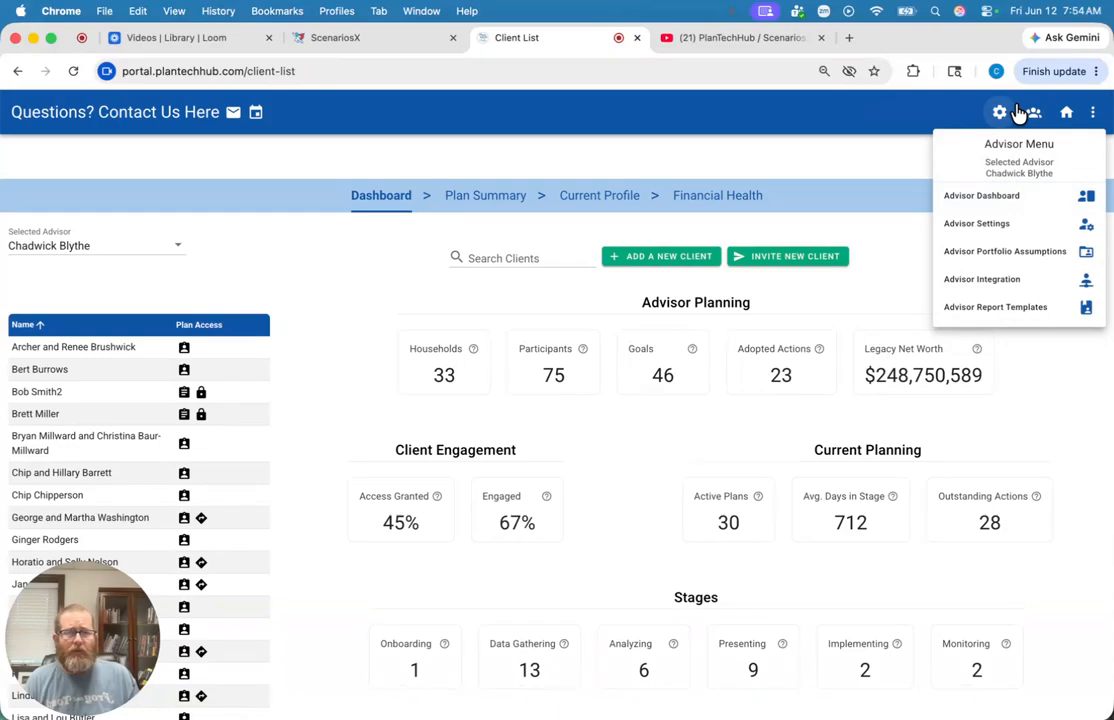
left_click(990, 281)
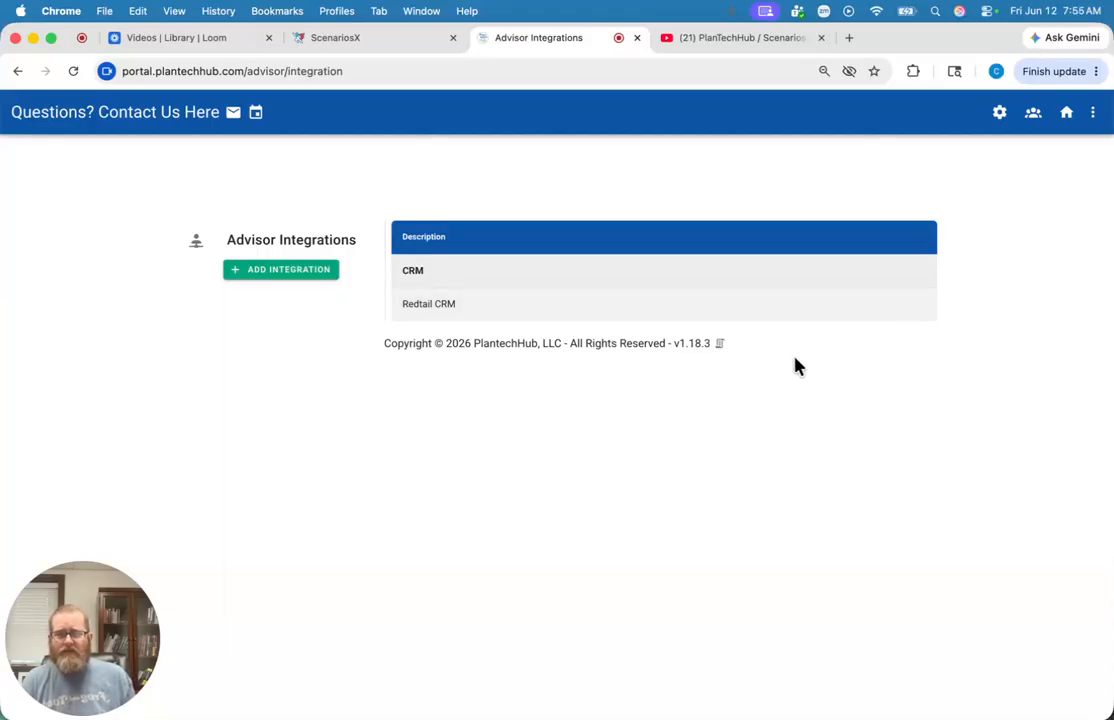
Try adding an advisor integration of type CRM with Redtail CRM as partner, and cancel the form without saving
left_click(291, 271)
left_click(640, 236)
left_click(671, 245)
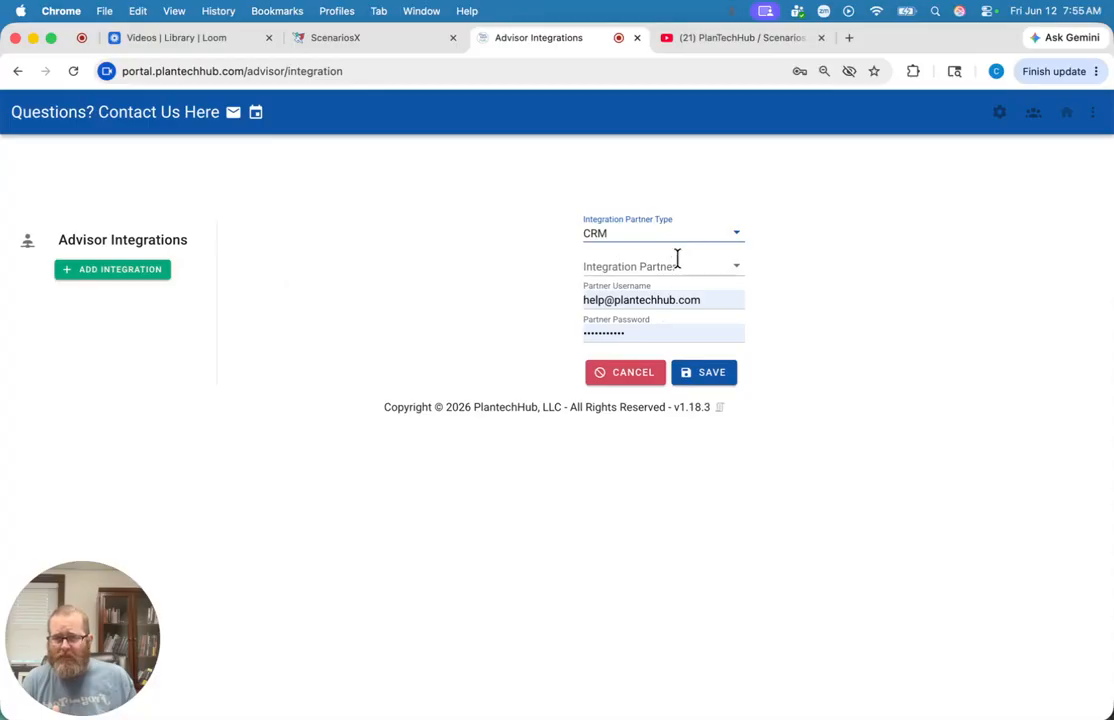
left_click(677, 265)
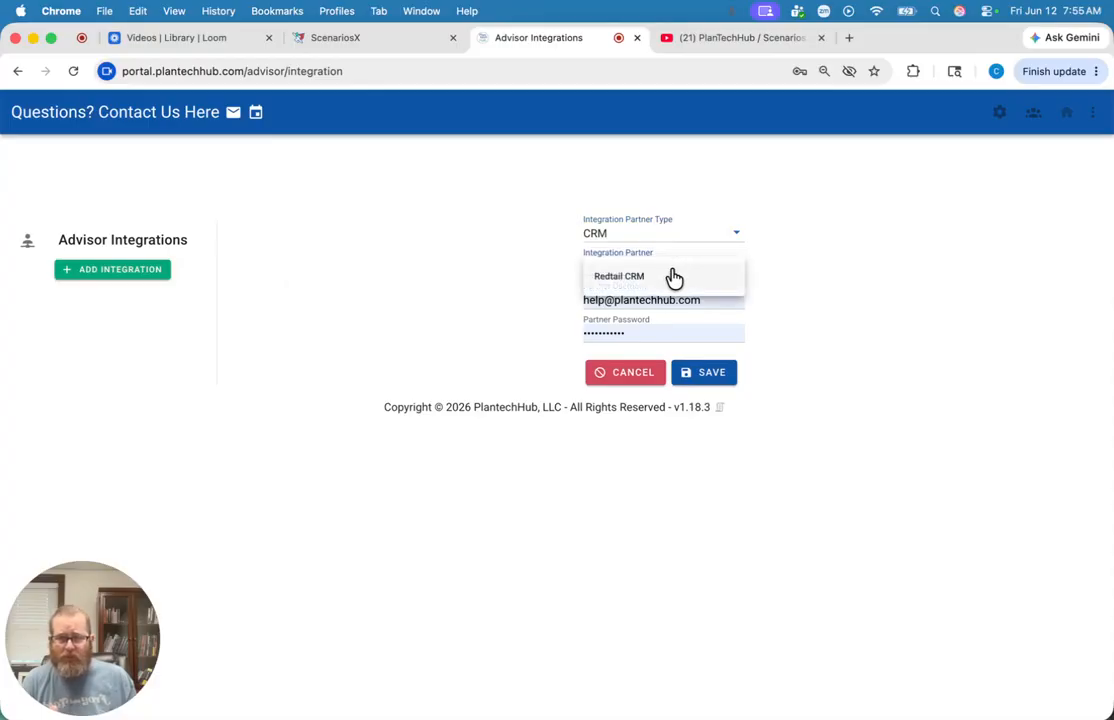
left_click(677, 276)
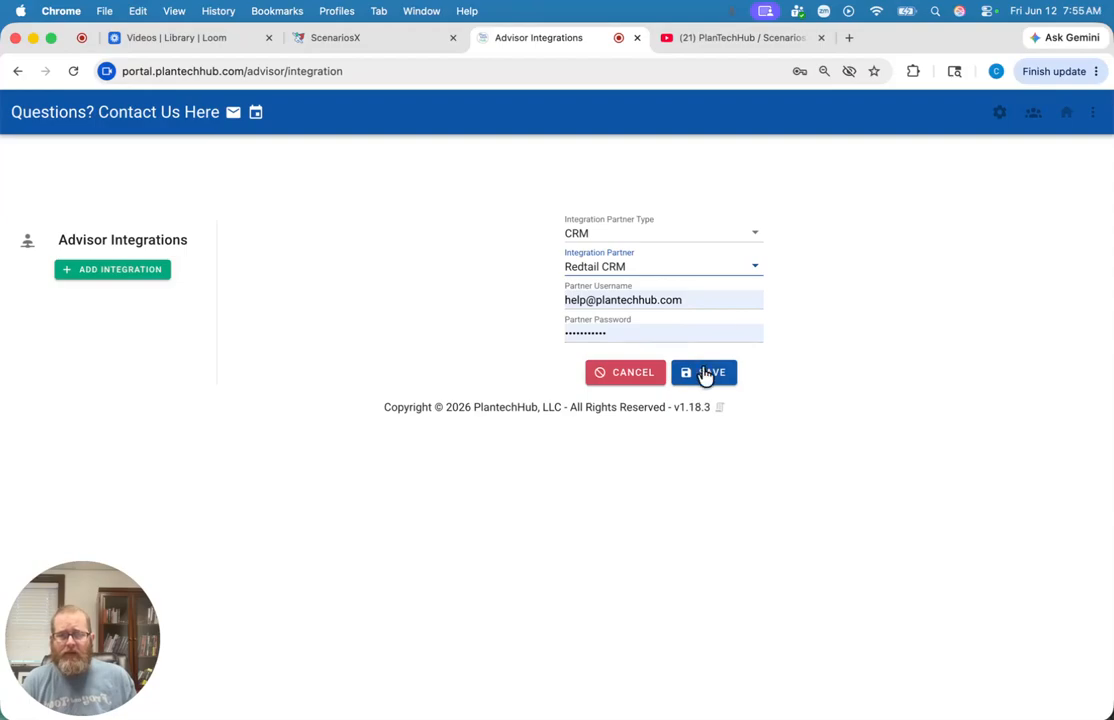
left_click(628, 376)
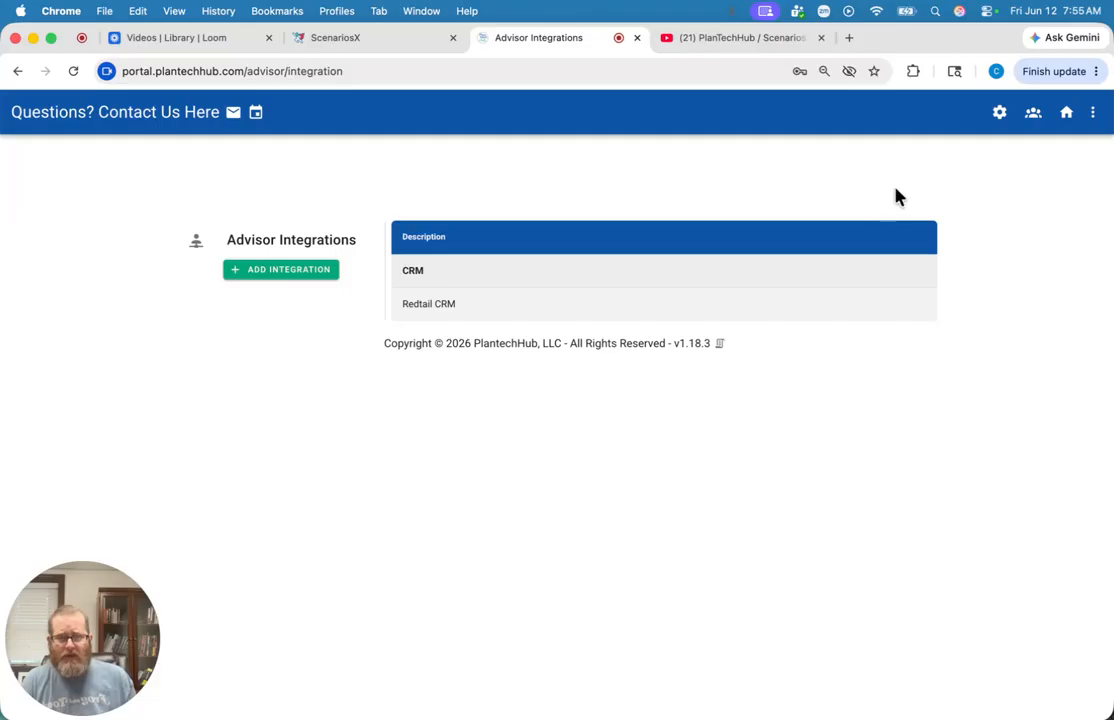
Open the Team Integration page to view the integrations set up at team level
left_click(1006, 118)
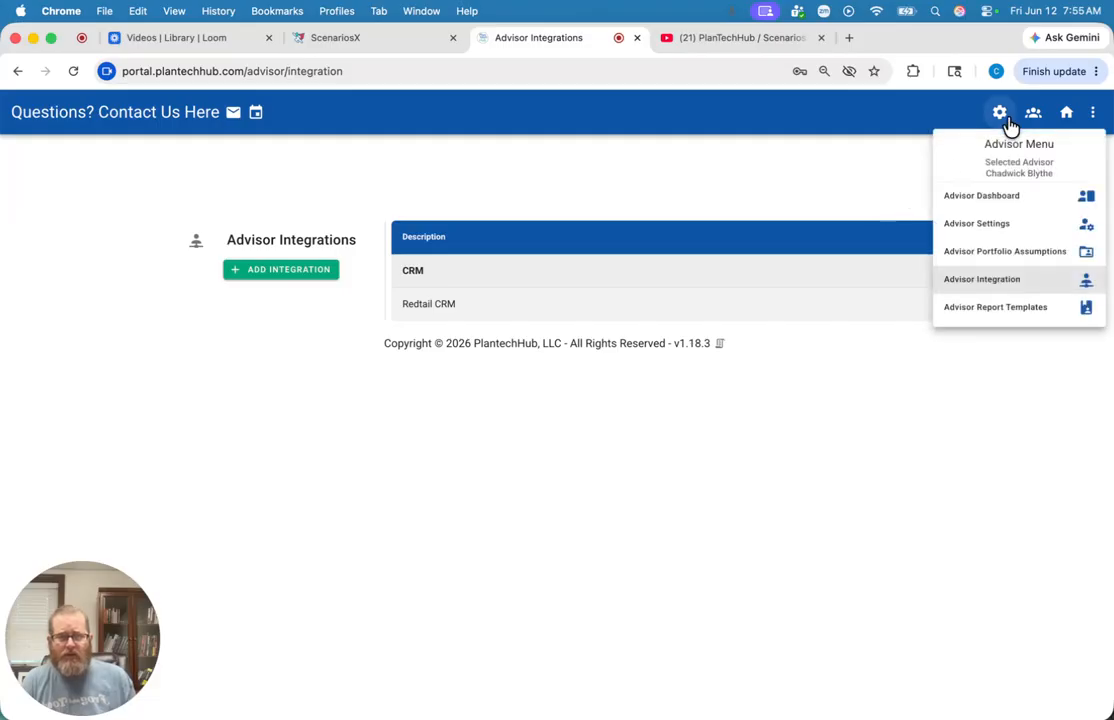
left_click(1033, 114)
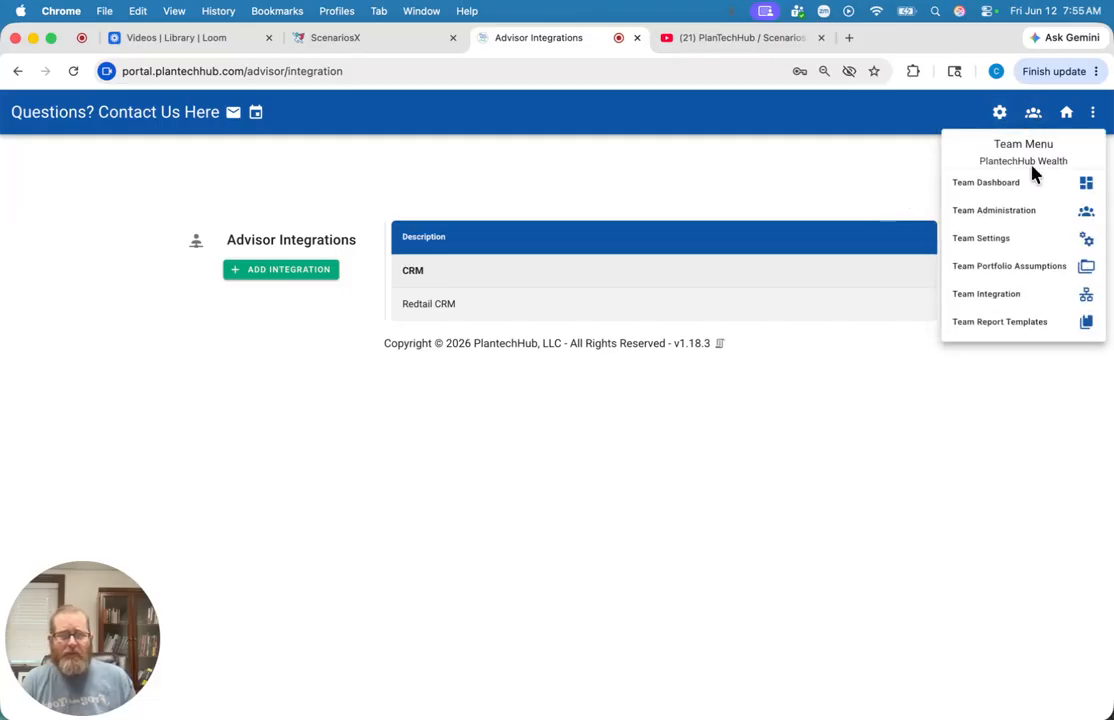
left_click(996, 295)
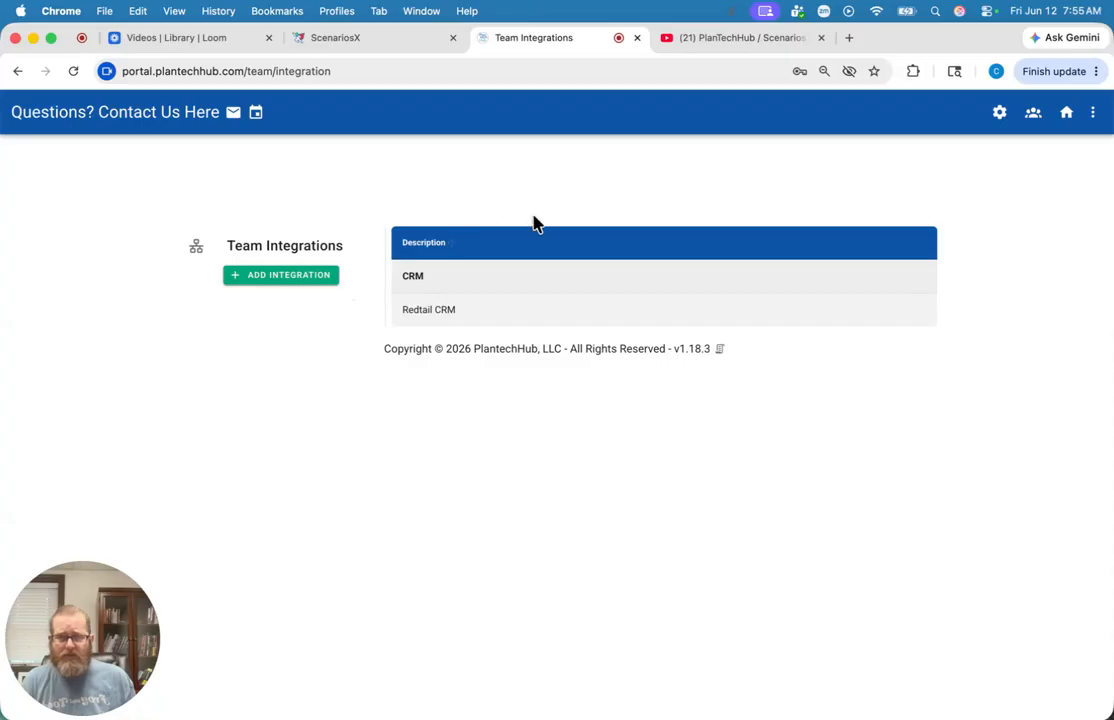
Return to the client list, open the George and Martha Washington plan profile, and launch its Investments
left_click(1066, 114)
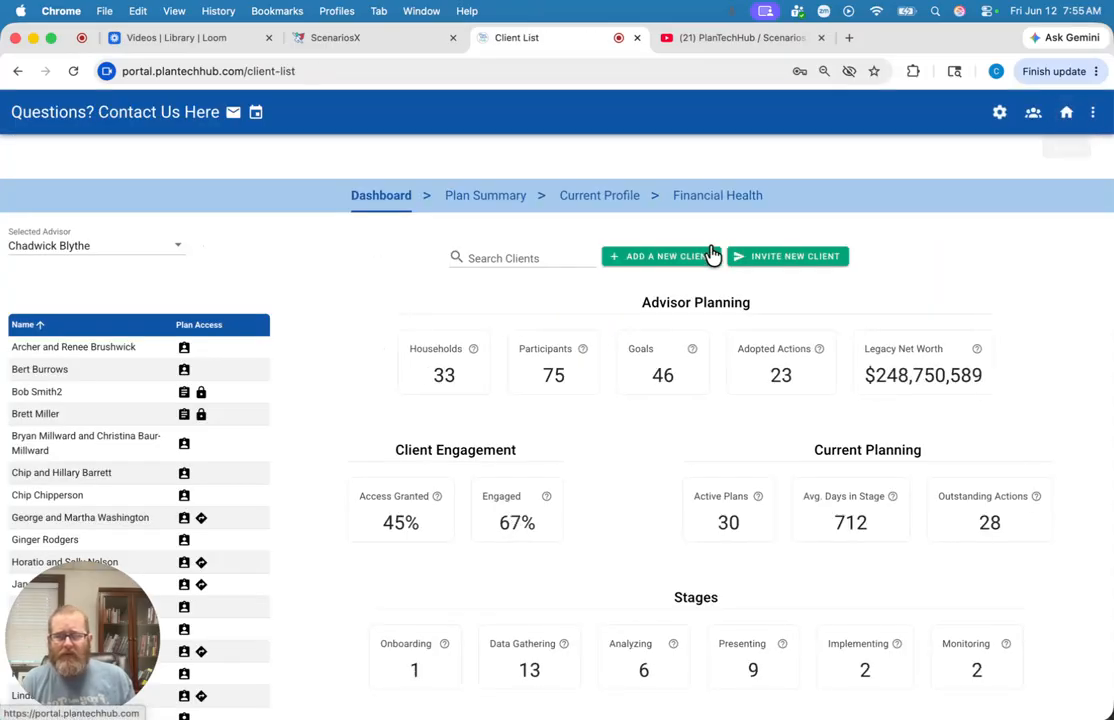
left_click(183, 523)
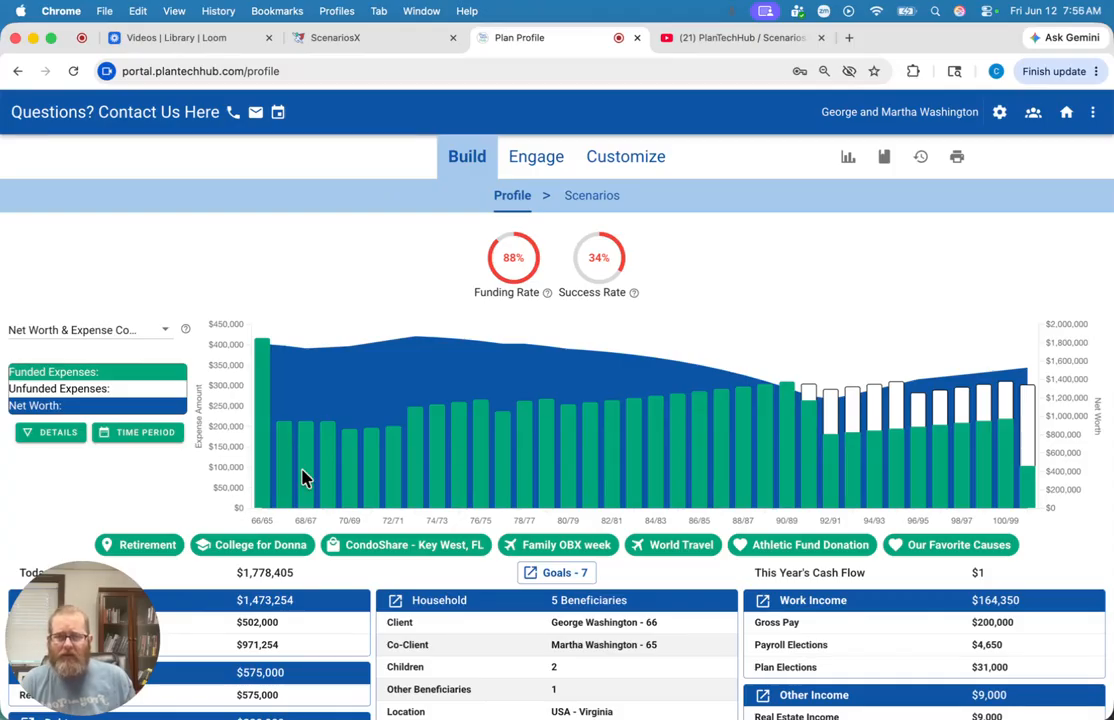
scroll(249, 462, "down", 2)
scroll(251, 463, "down", 5)
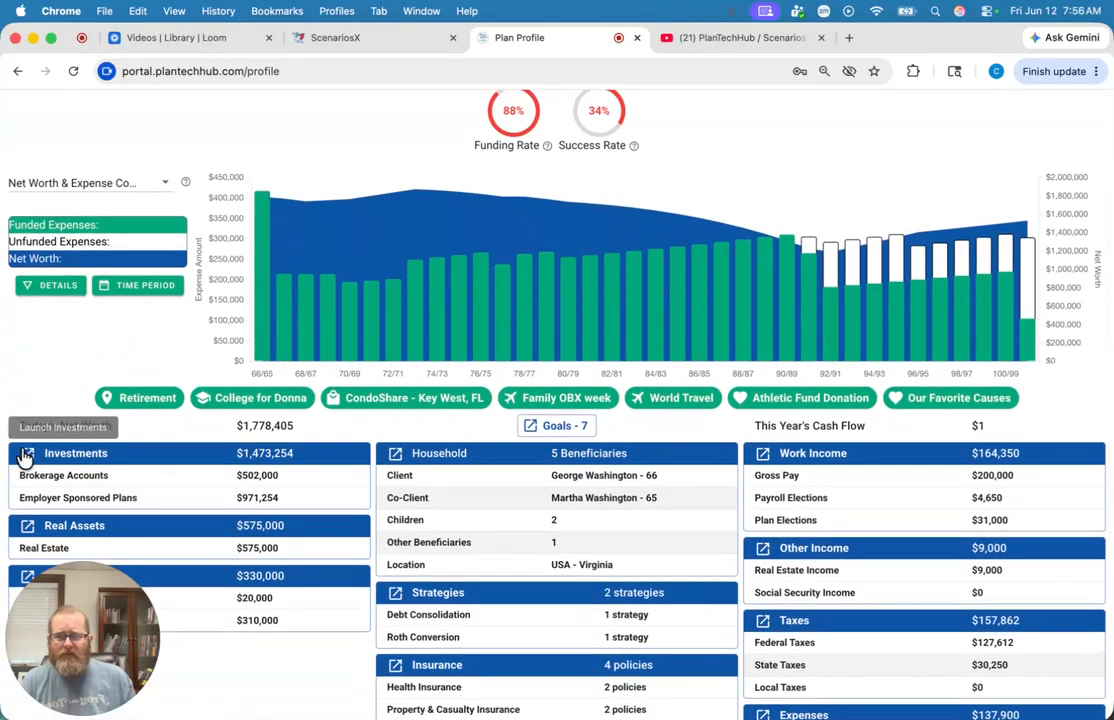
left_click(25, 455)
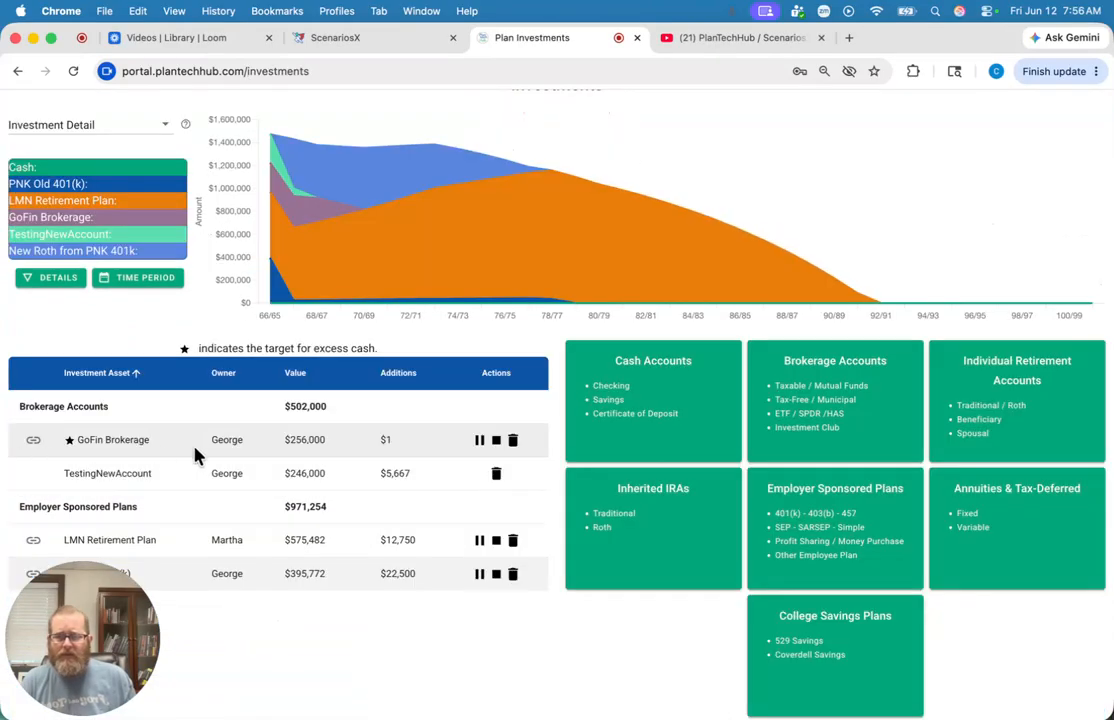
Examine the GoFin Brokerage account's CRM link and its integration details, and close the account without changes
scroll(195, 455, "down", 5)
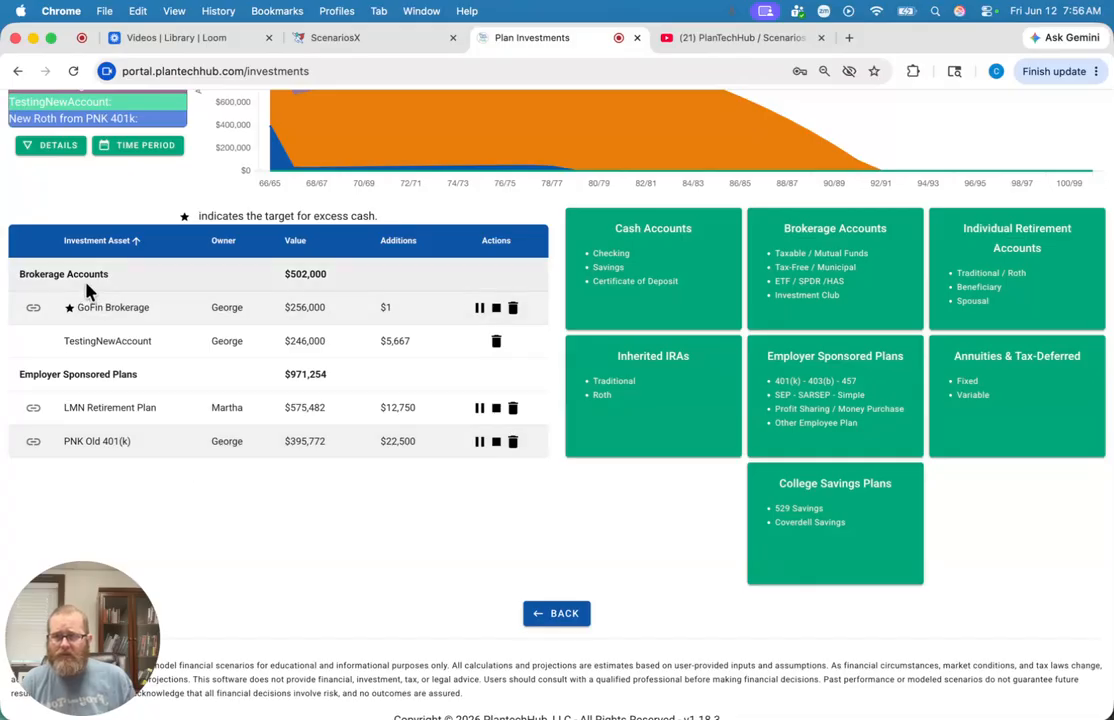
mouse_move(31, 312)
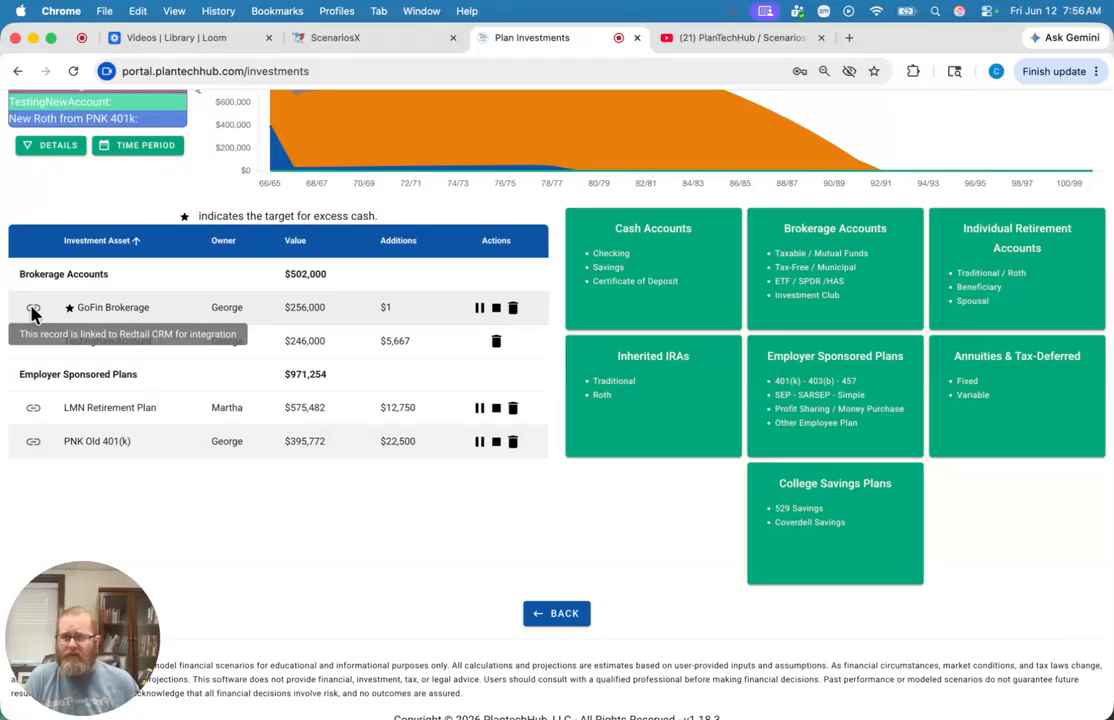
scroll(34, 314, "down", 1)
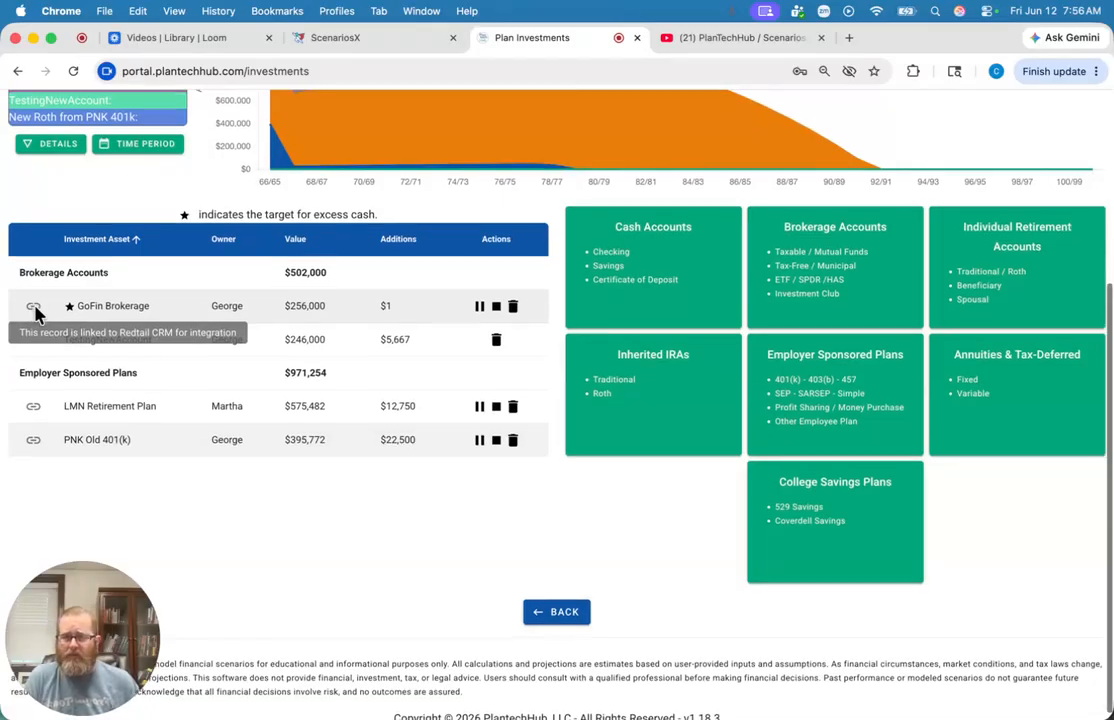
left_click(113, 304)
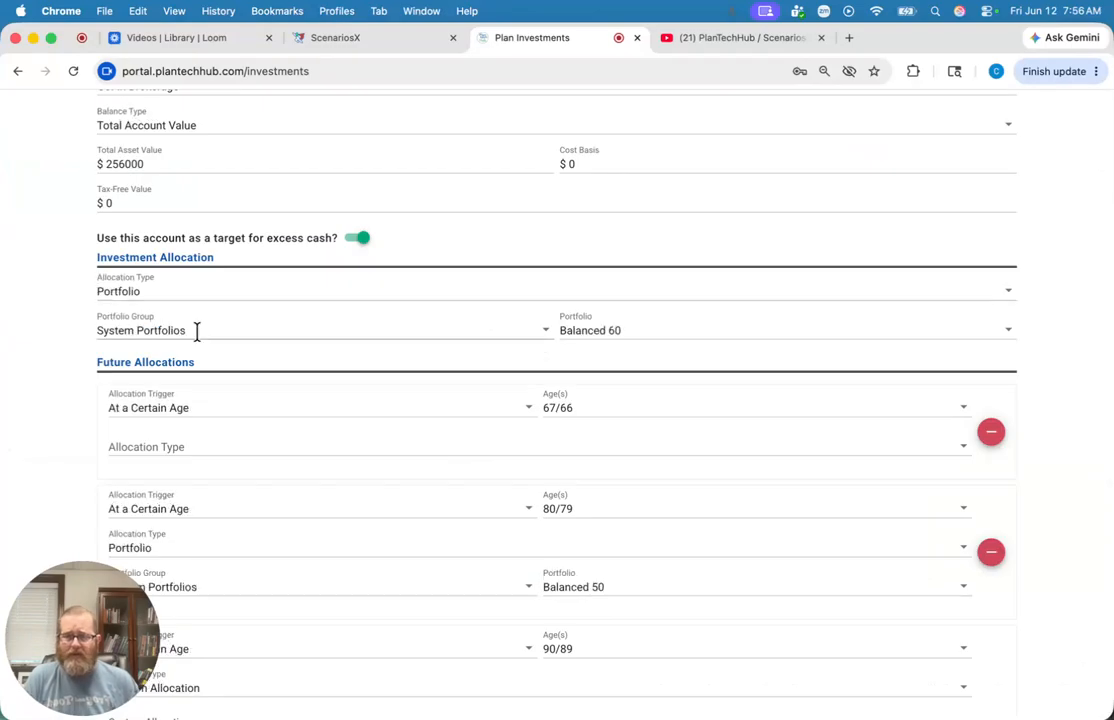
scroll(197, 332, "down", 1)
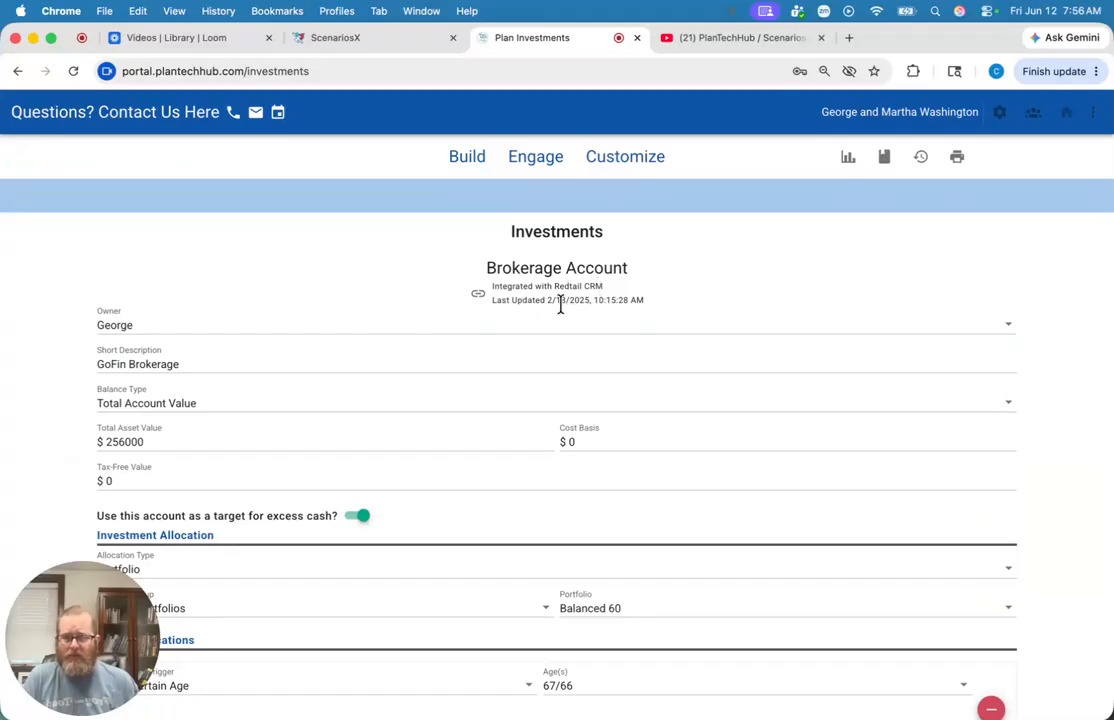
scroll(560, 304, "down", 10)
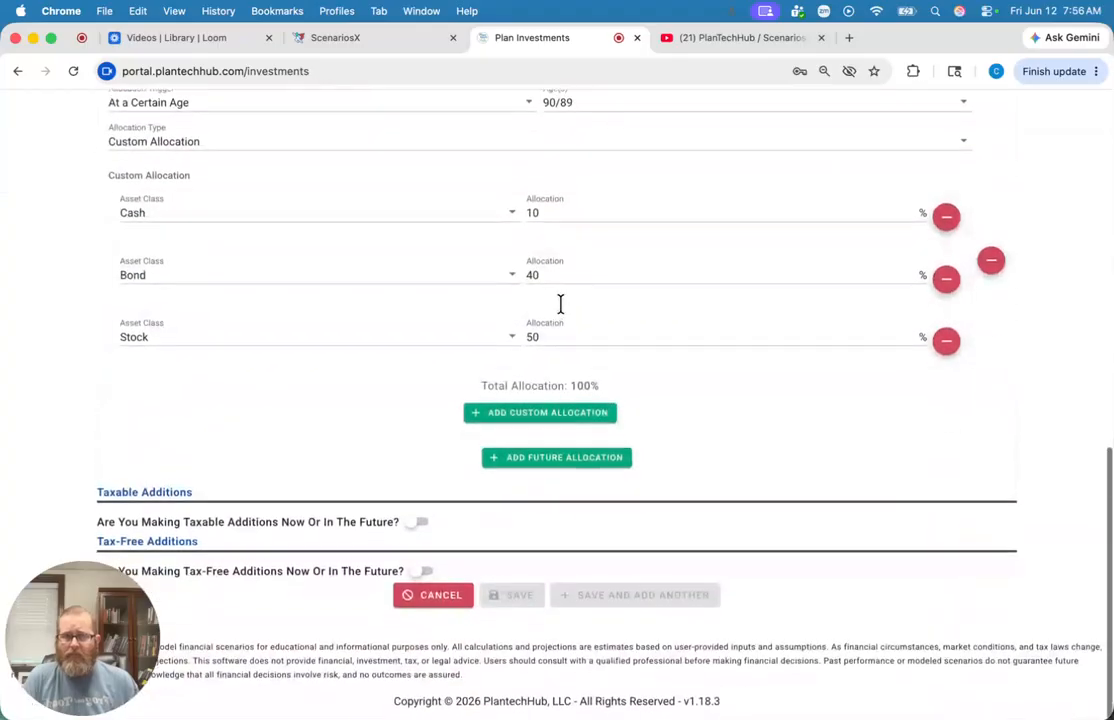
left_click(432, 595)
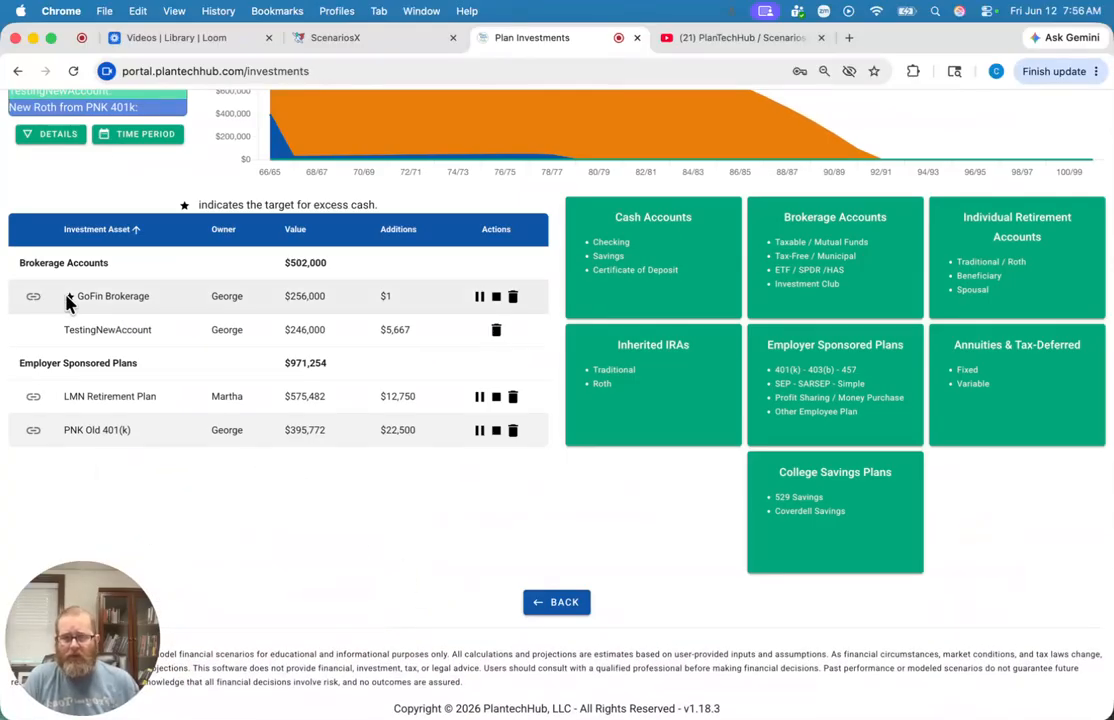
Stop the Redtail CRM integration for the GoFin Brokerage, LMN Retirement Plan and PNK Old 401(k) accounts
left_click(497, 299)
left_click(496, 397)
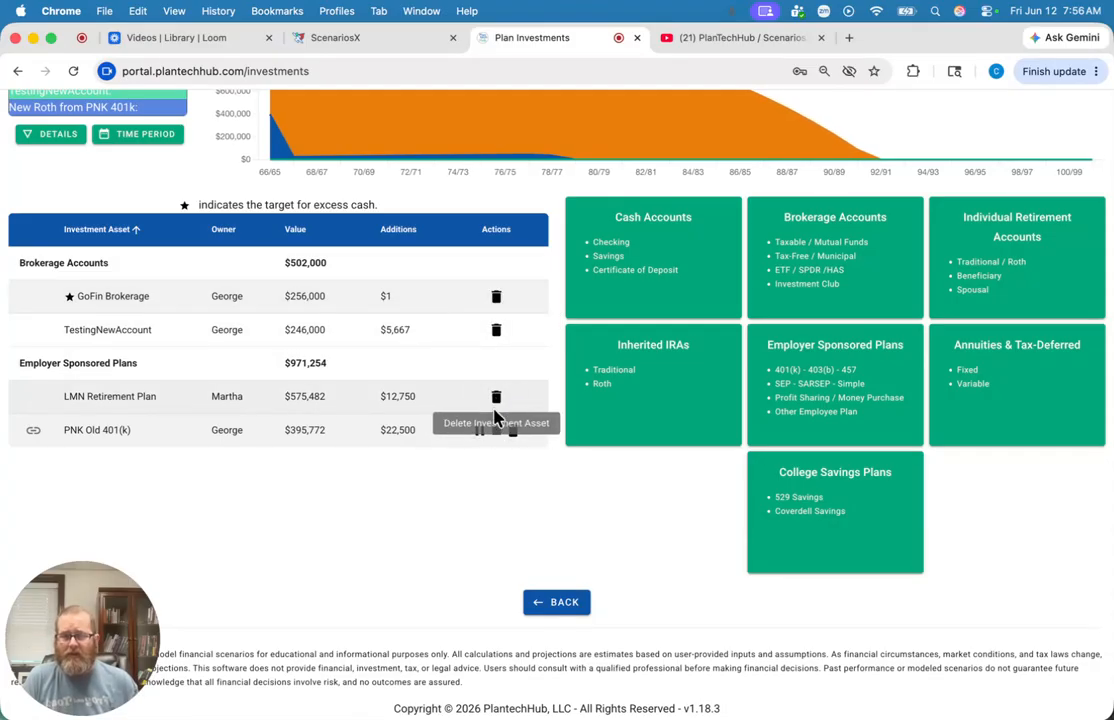
left_click(496, 432)
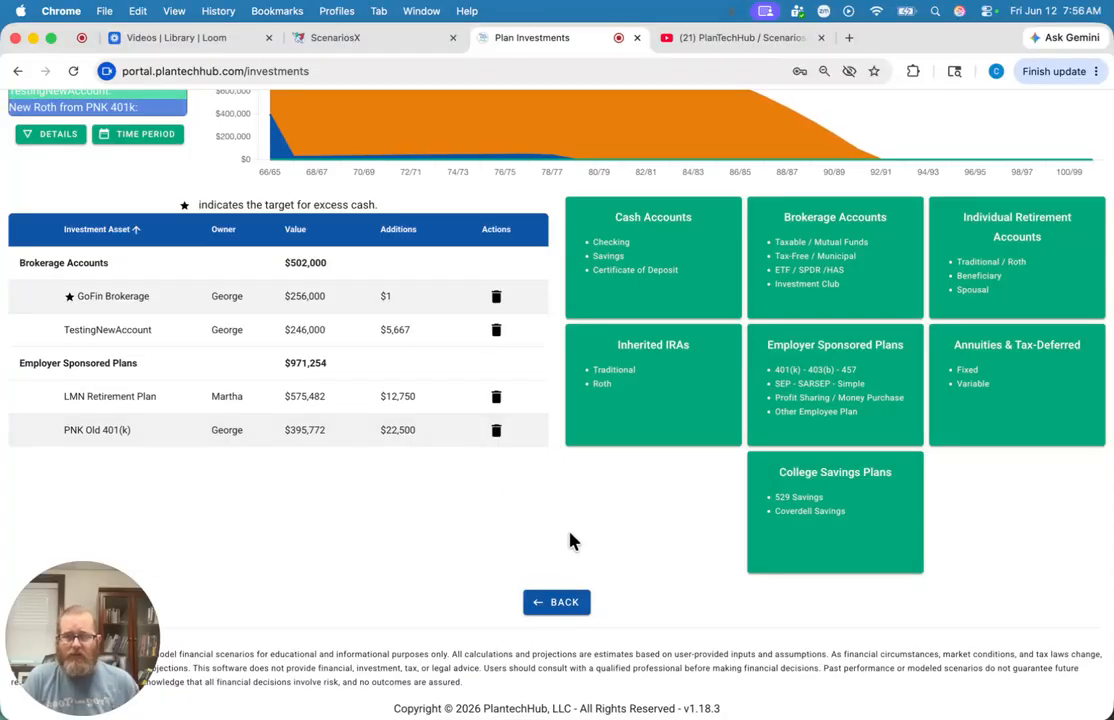
Go to the plan profile and relaunch Investments to check the accounts' integration links
scroll(571, 541, "up", 1)
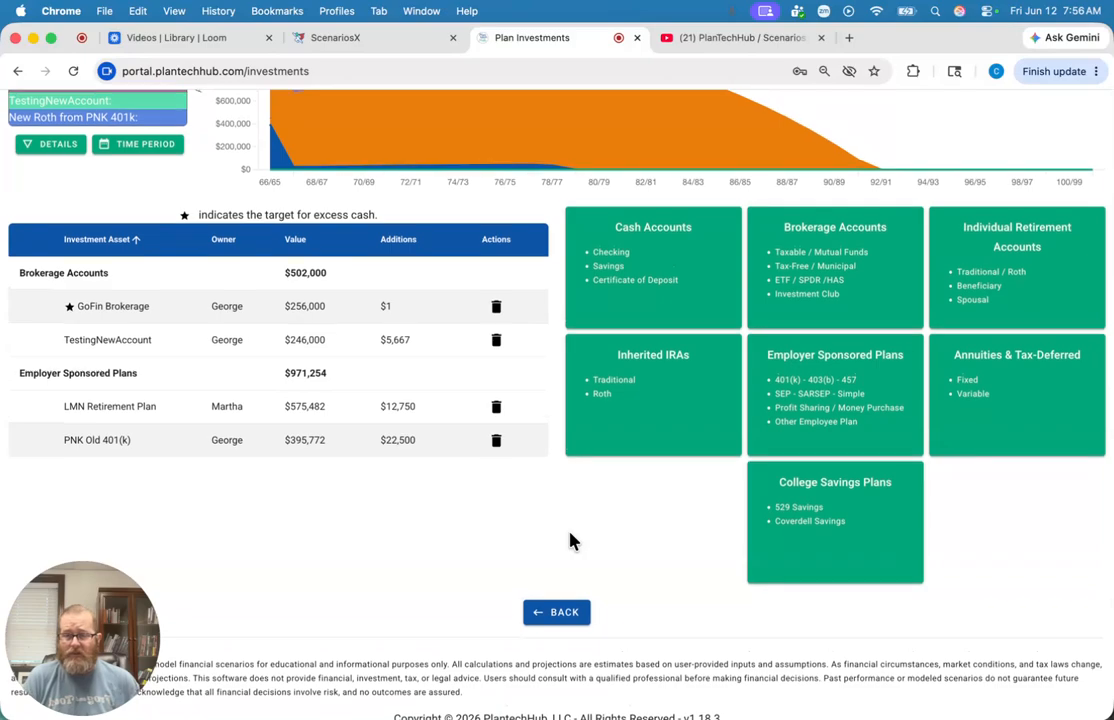
scroll(570, 541, "up", 5)
scroll(572, 541, "down", 2)
scroll(572, 541, "up", 2)
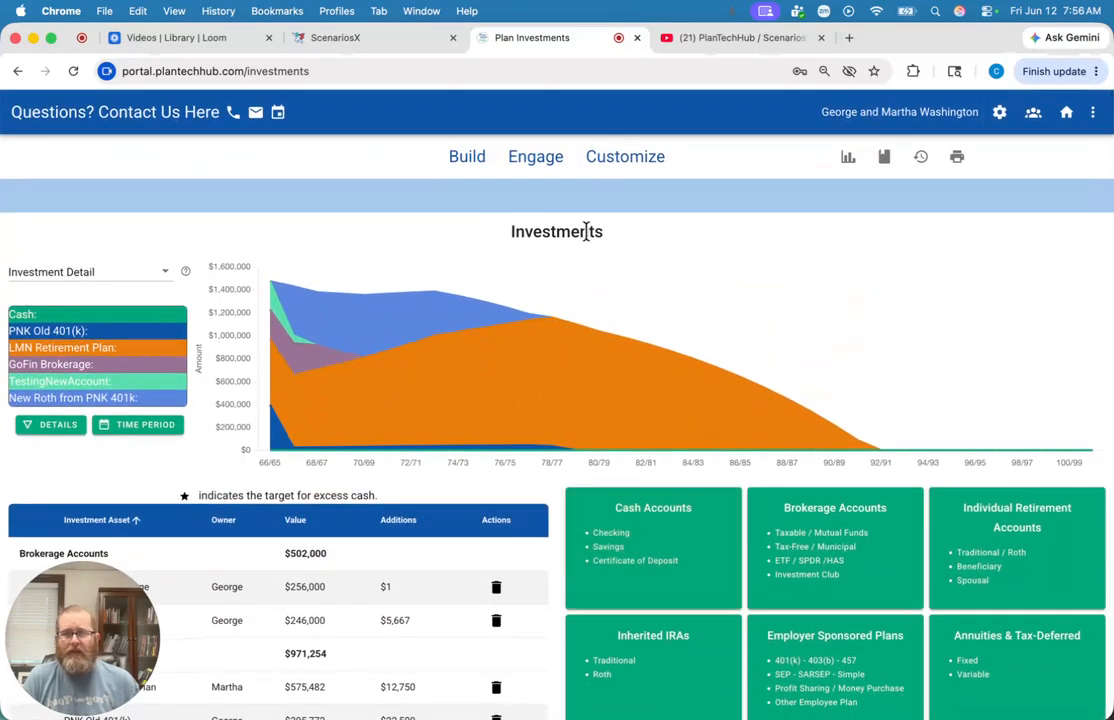
left_click(467, 158)
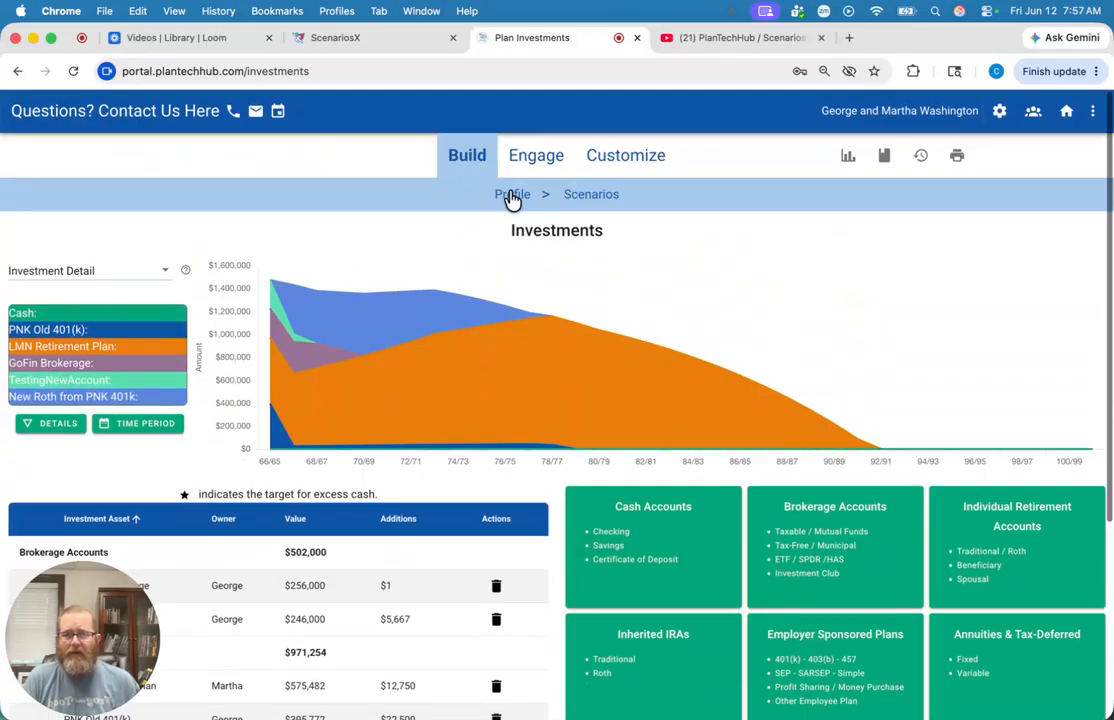
left_click(512, 197)
scroll(483, 232, "down", 1)
scroll(483, 232, "down", 4)
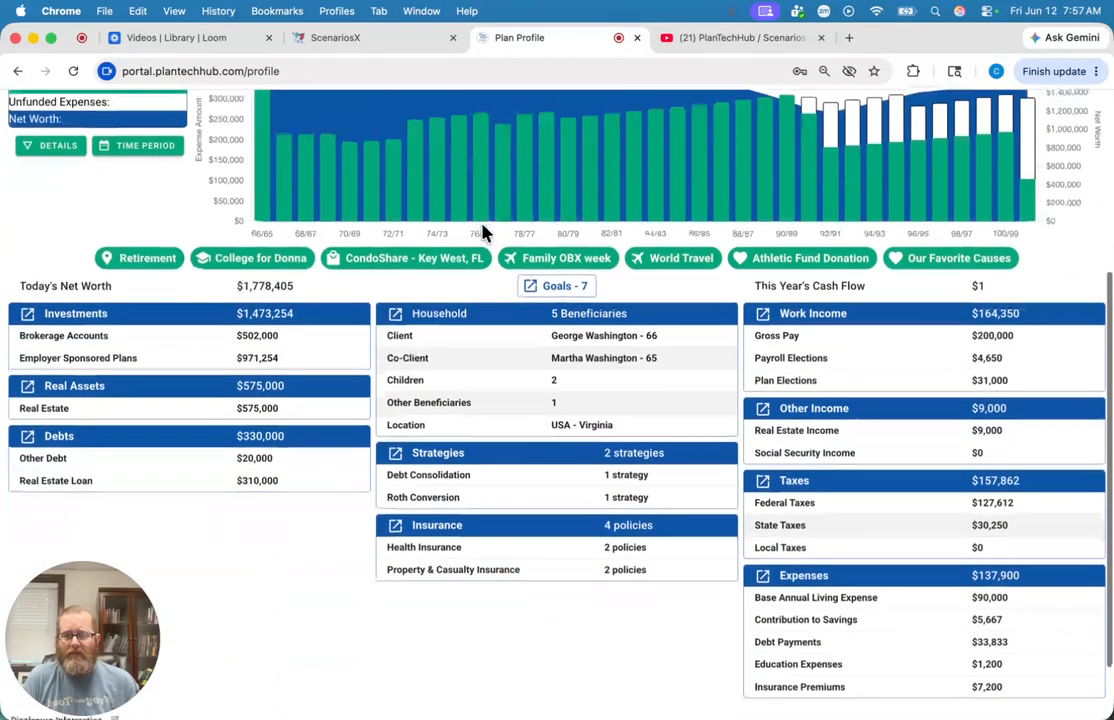
left_click(26, 316)
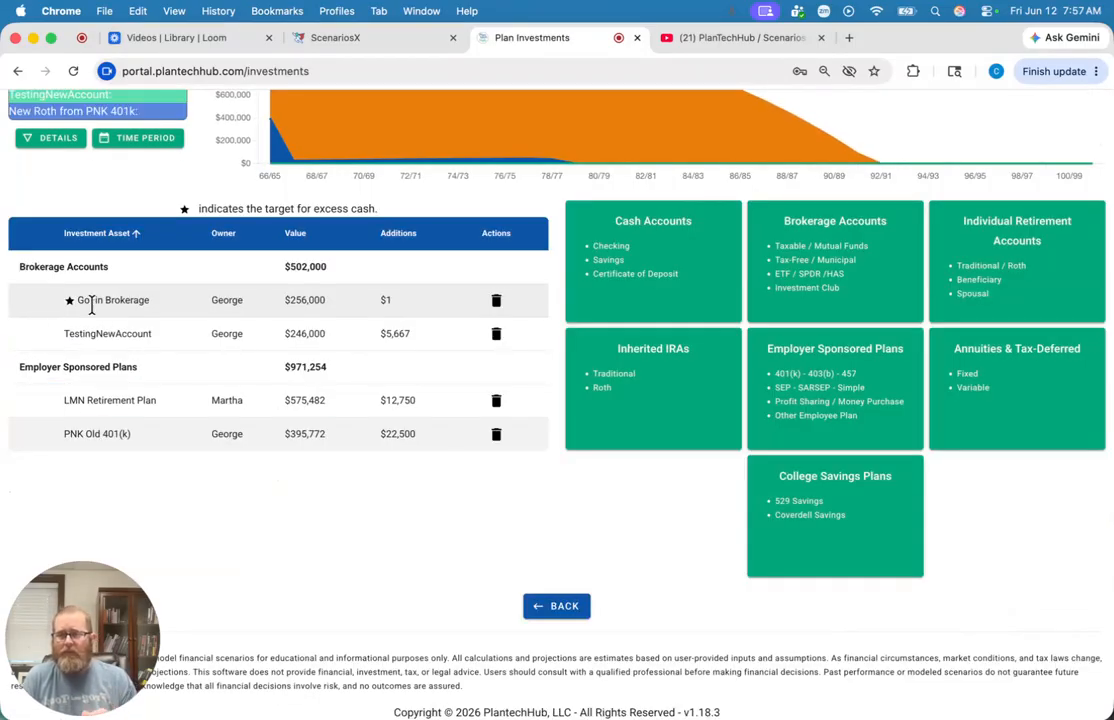
Leave the investments list and view the plan profile's overview
left_click(551, 606)
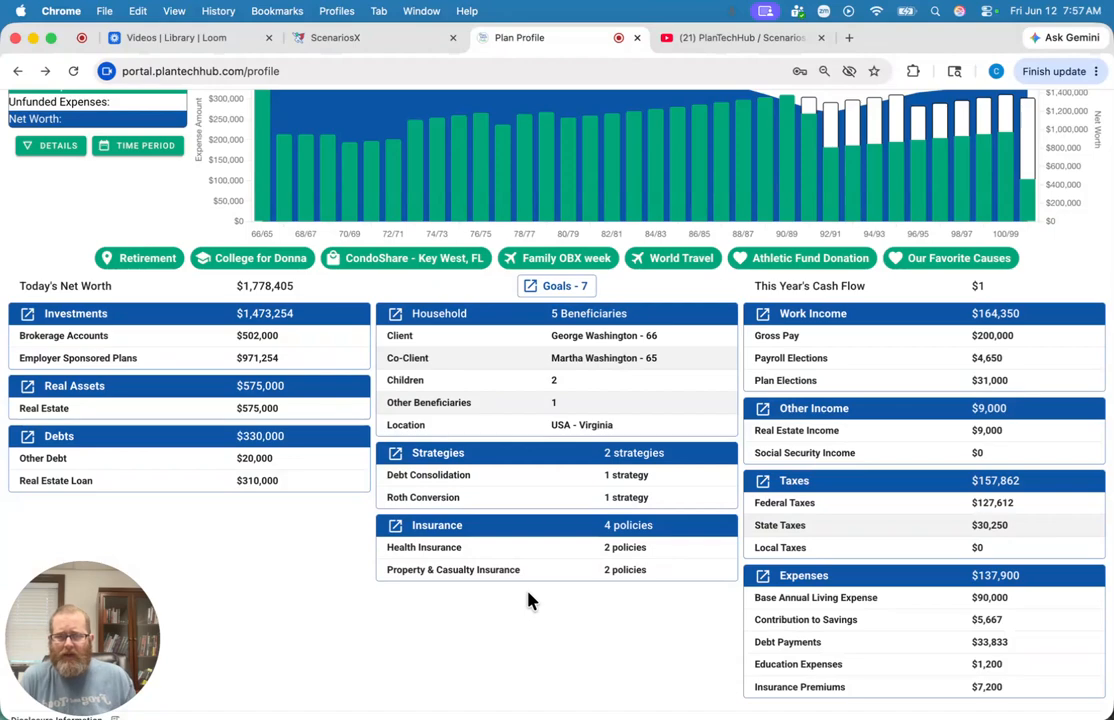
scroll(529, 600, "up", 5)
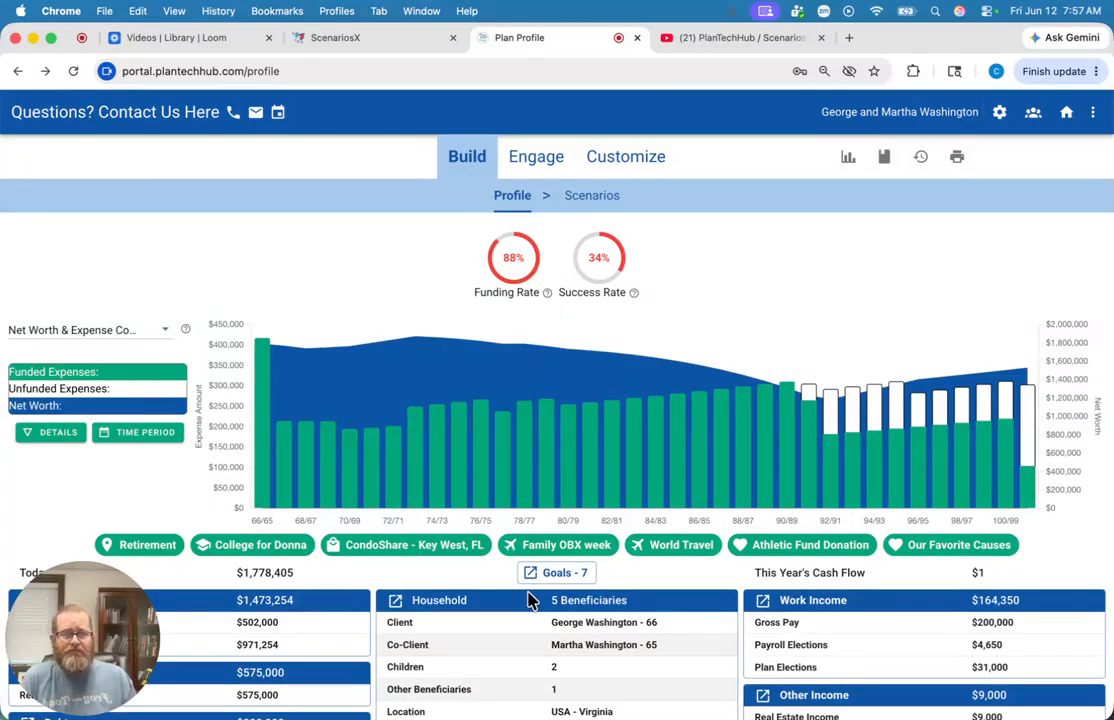
scroll(1002, 224, "down", 1)
scroll(860, 220, "up", 1)
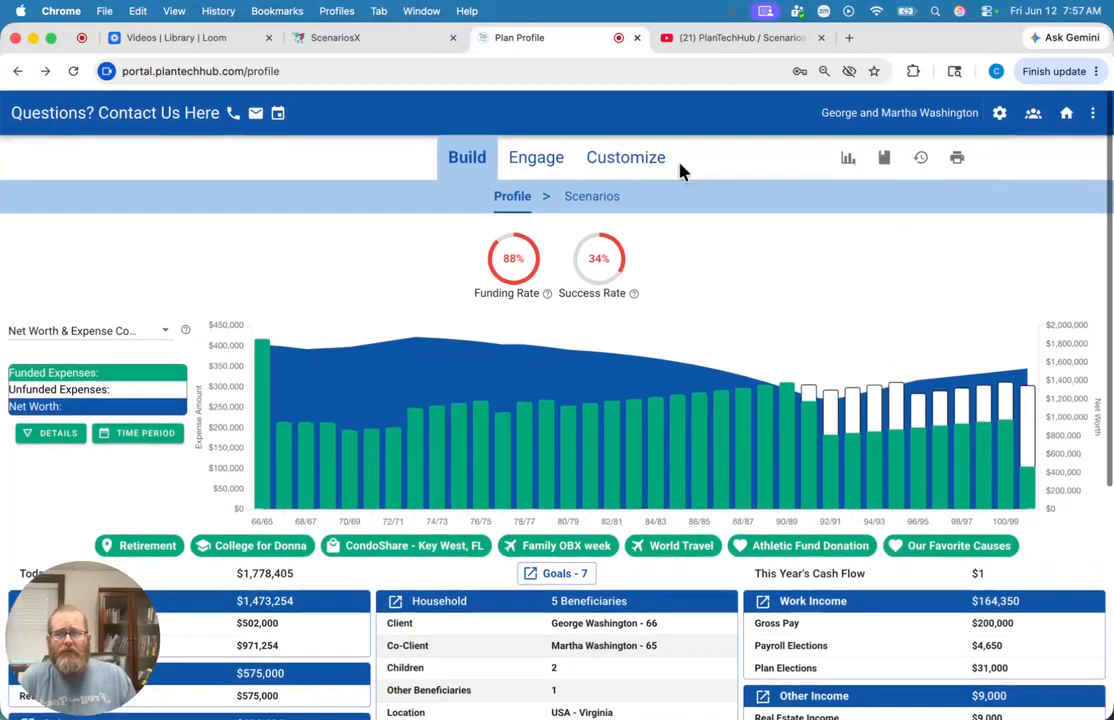
Open the plan's integration settings and remove the existing Redtail CRM partner link
left_click(627, 157)
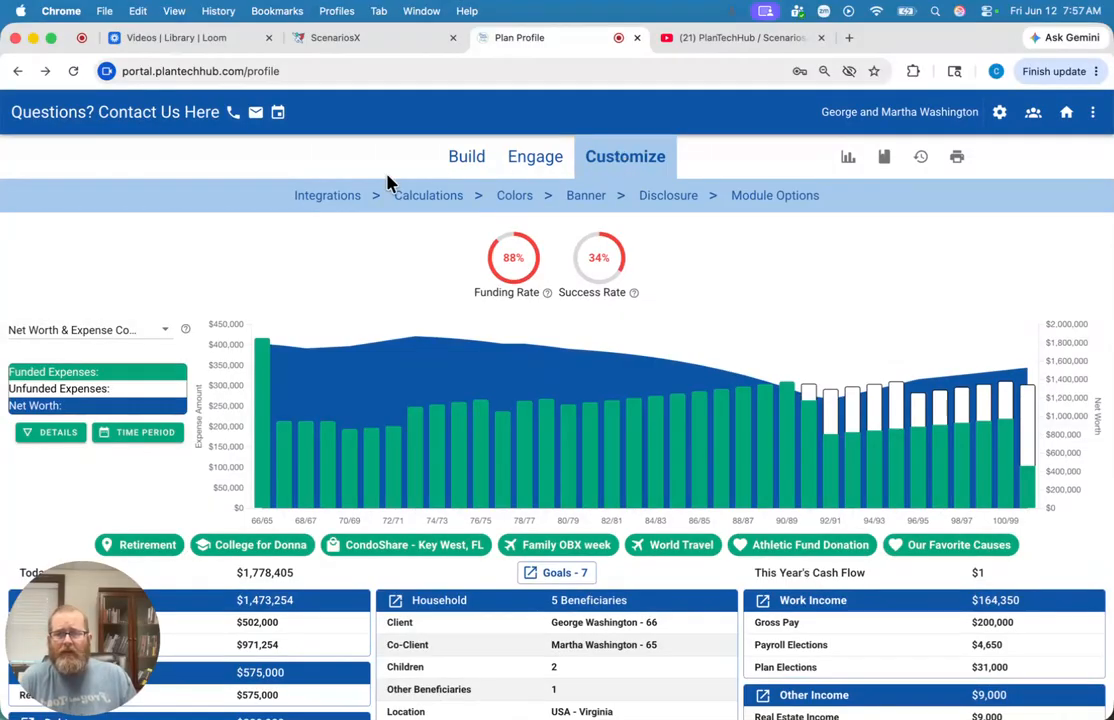
left_click(335, 201)
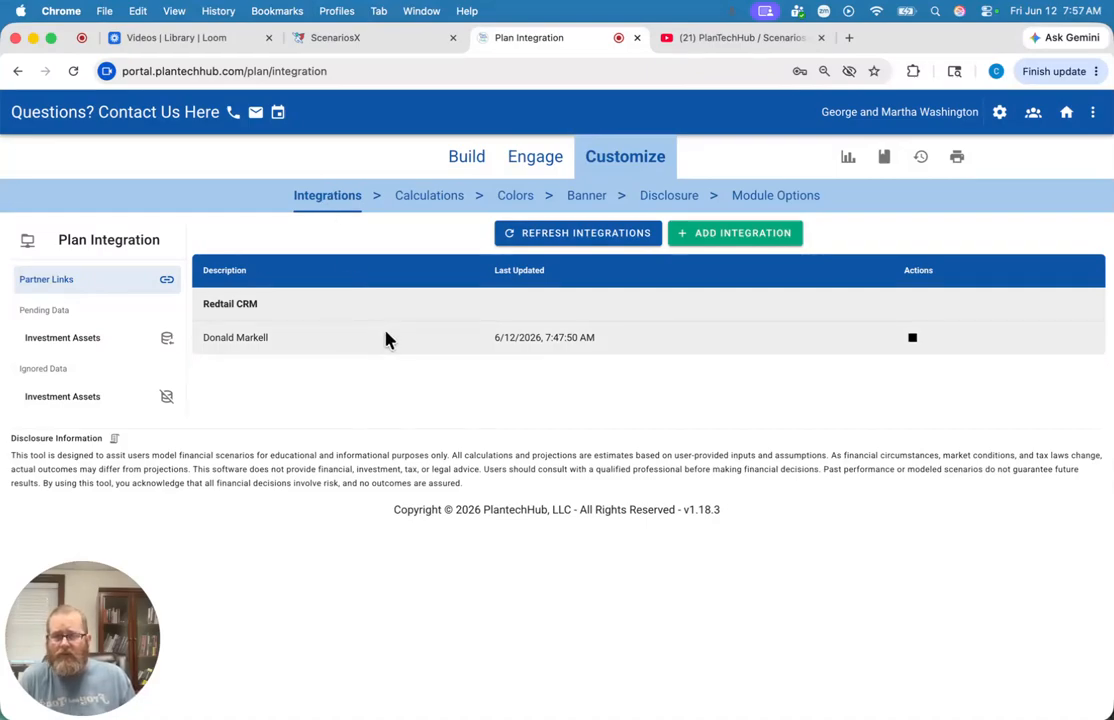
left_click(913, 342)
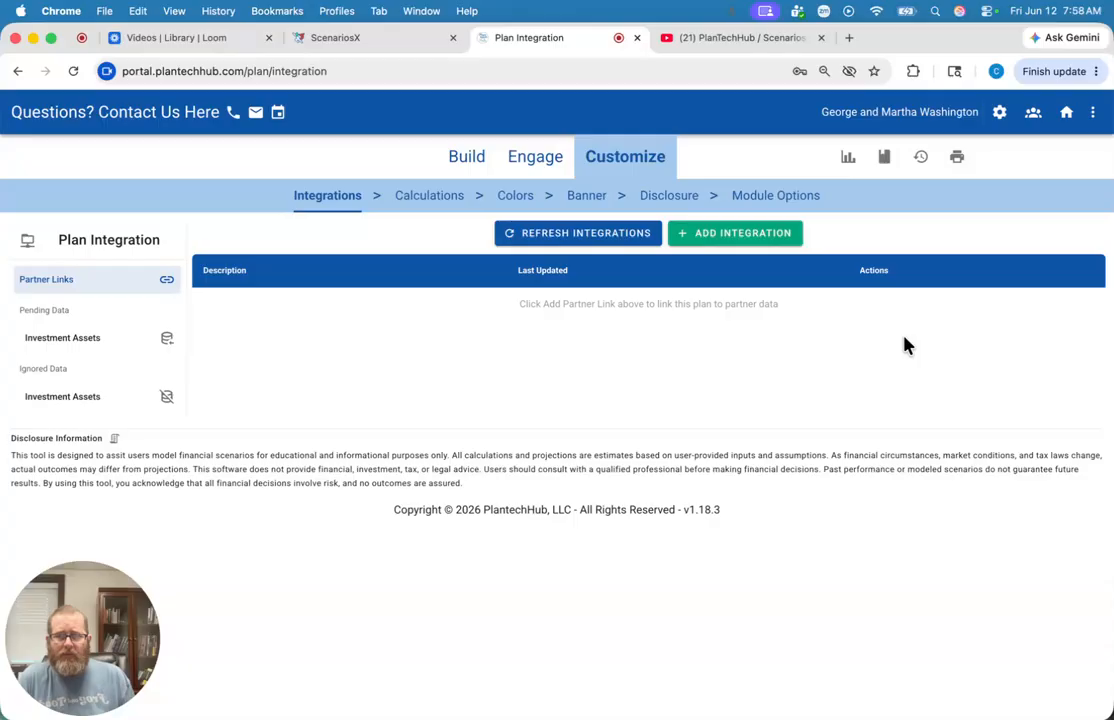
Check the plan's pending and ignored investment assets, and return to the partner links
left_click(139, 345)
left_click(109, 399)
left_click(99, 286)
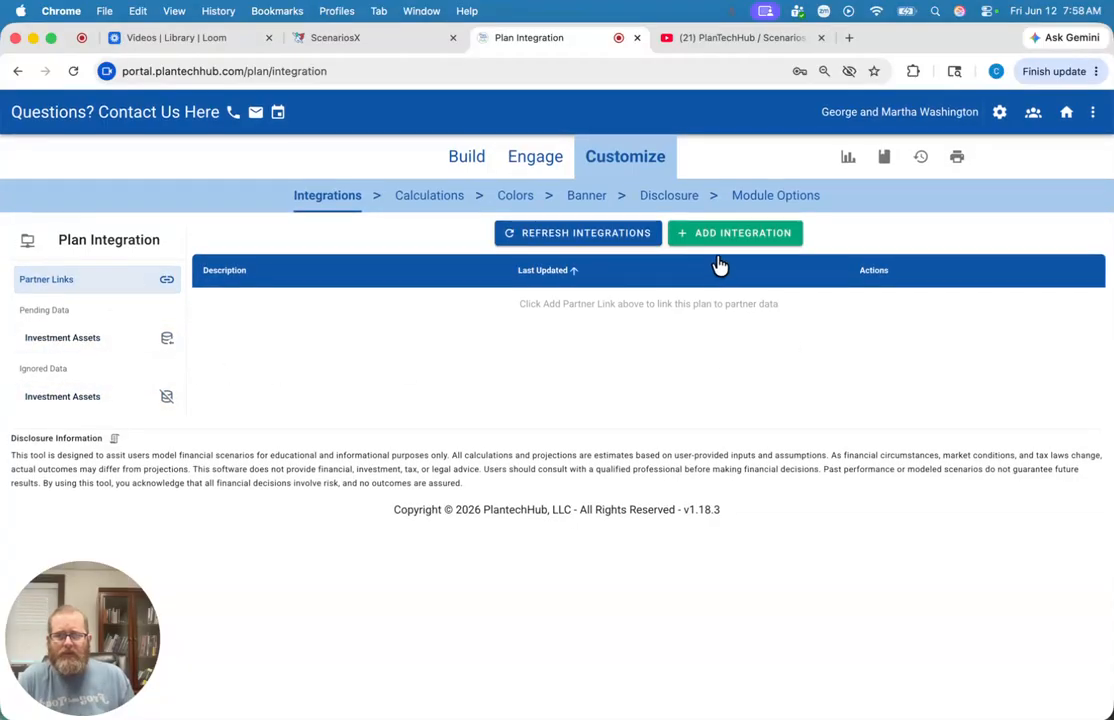
Add a Redtail CRM integration by searching the contact's first name and saving the matching record, and refresh the plan's integrations
left_click(745, 235)
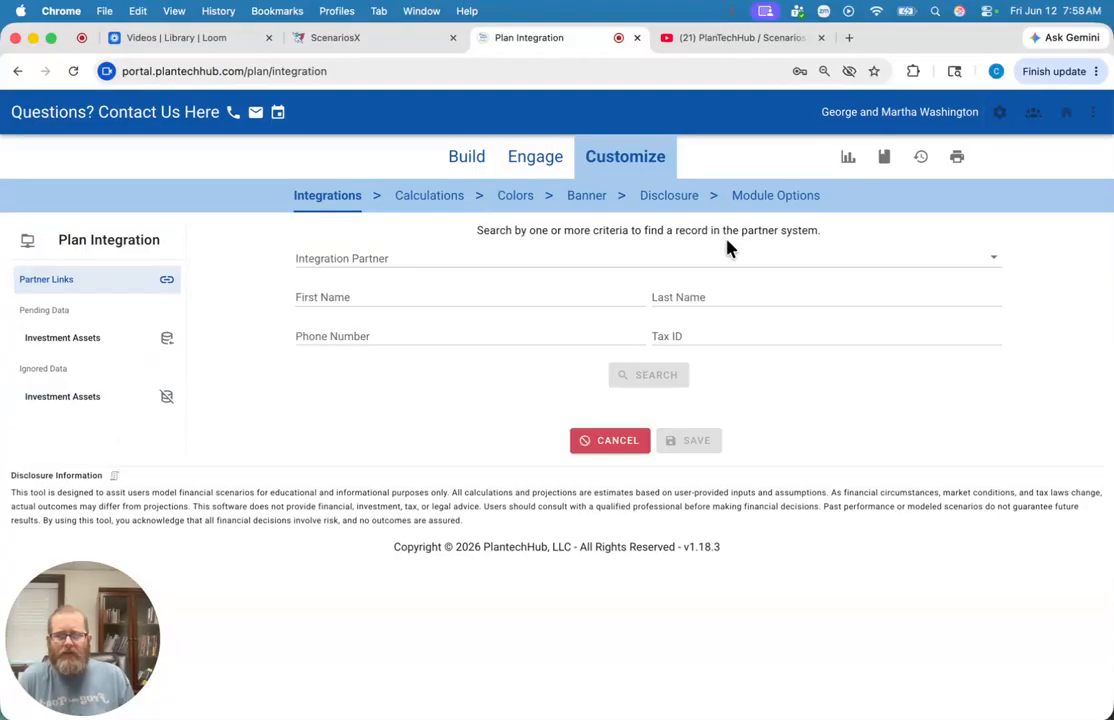
left_click(679, 254)
left_click(655, 275)
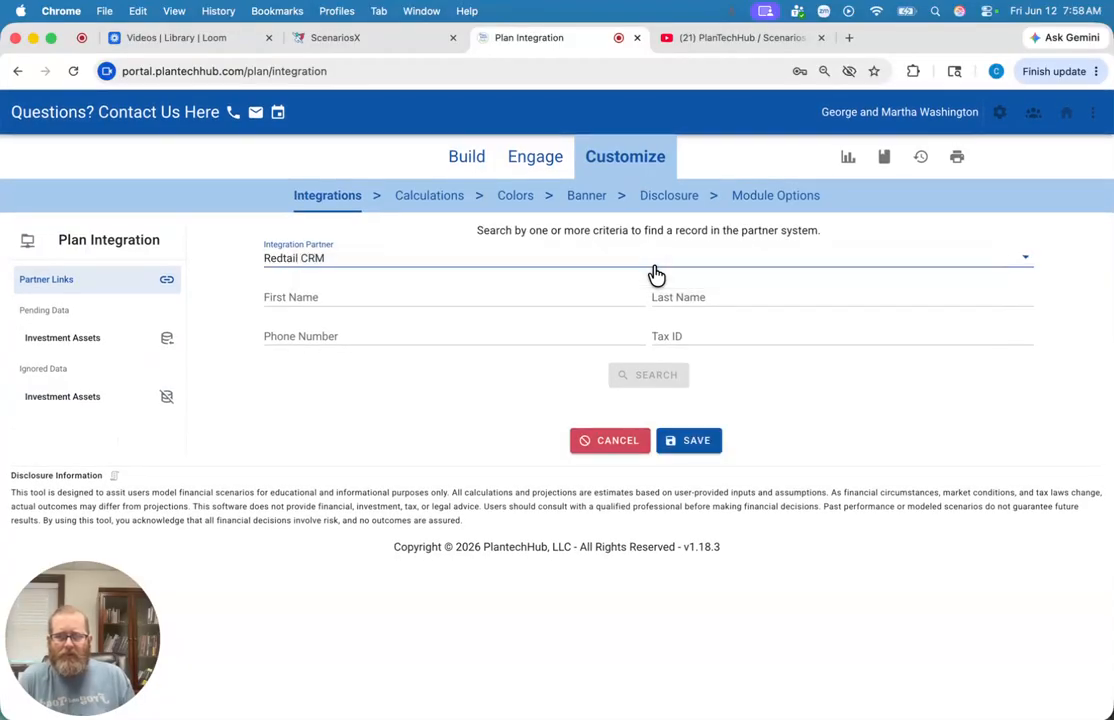
left_click(607, 291)
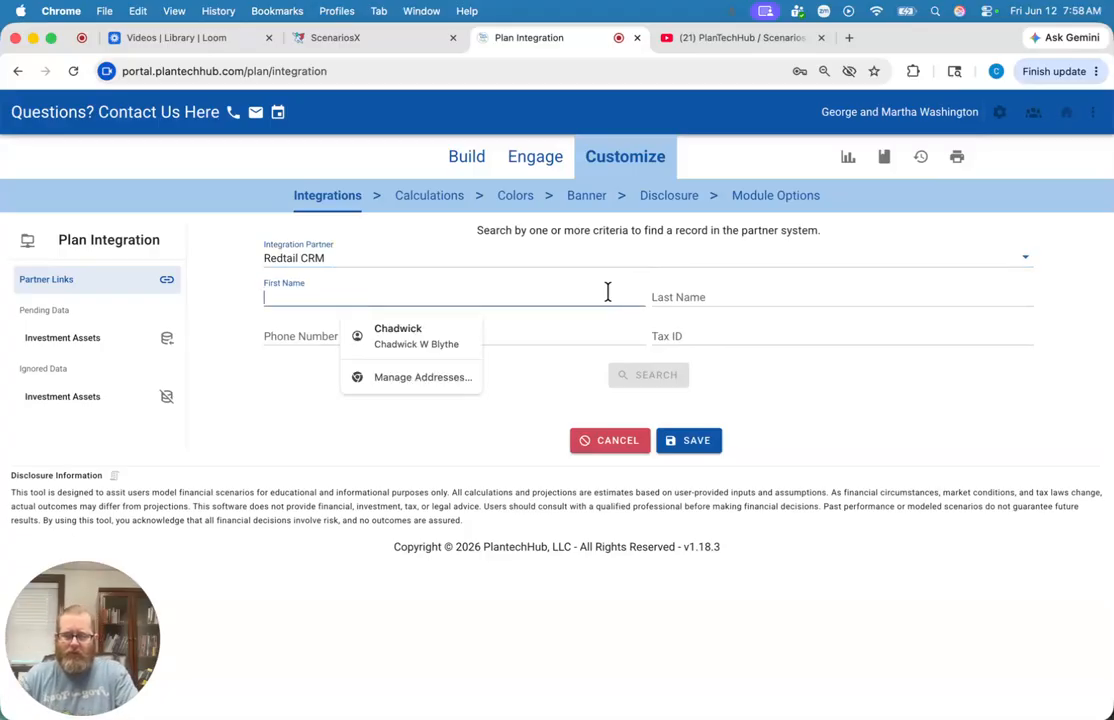
type("Donald")
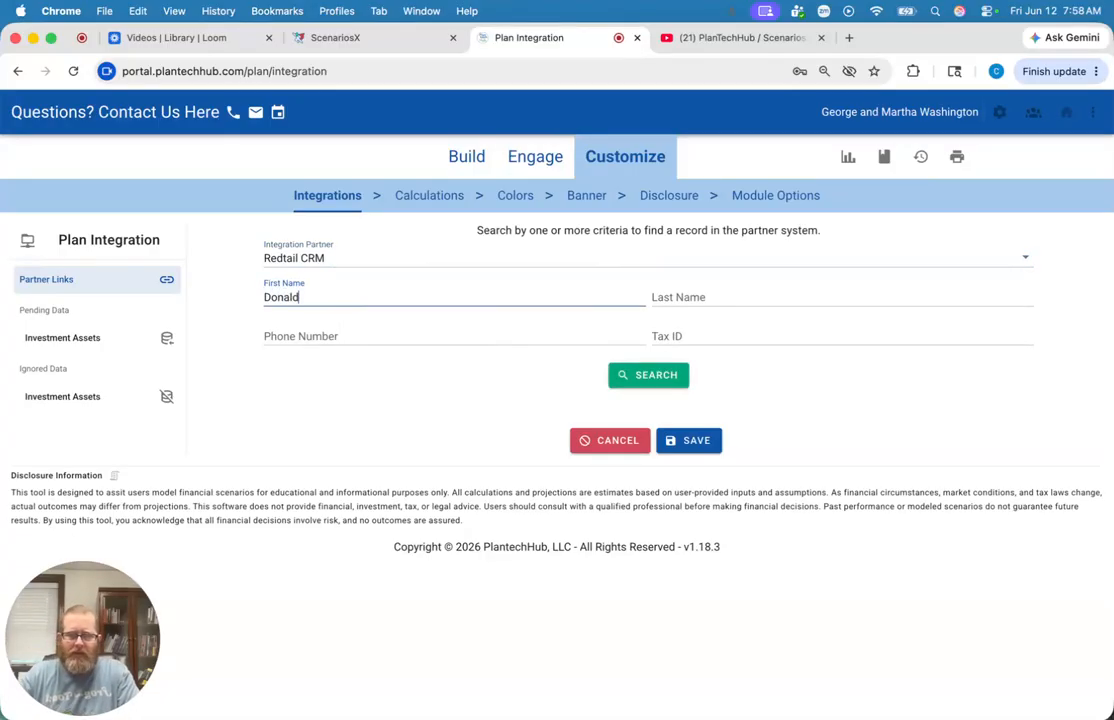
left_click(645, 378)
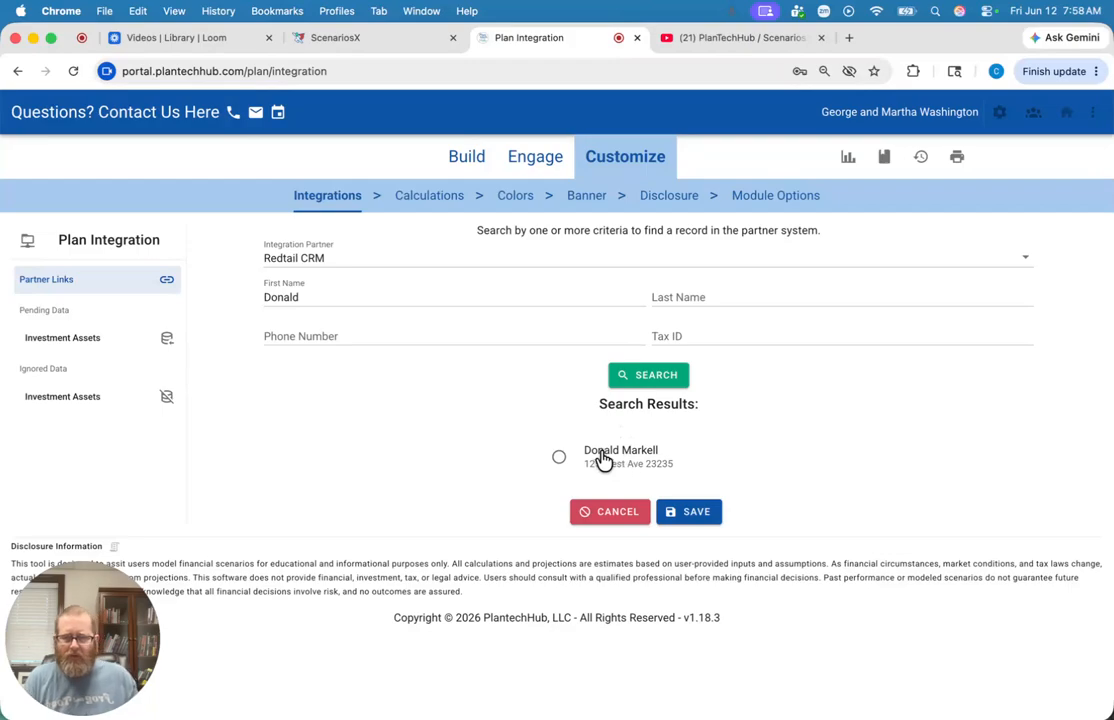
left_click(559, 457)
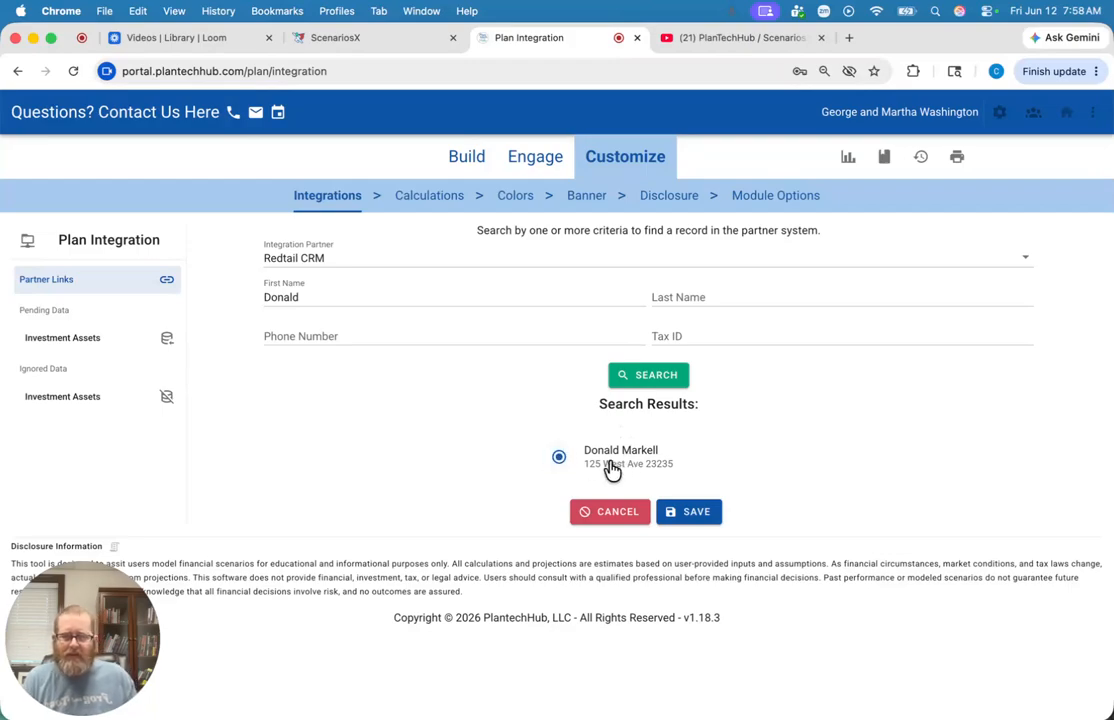
left_click(692, 511)
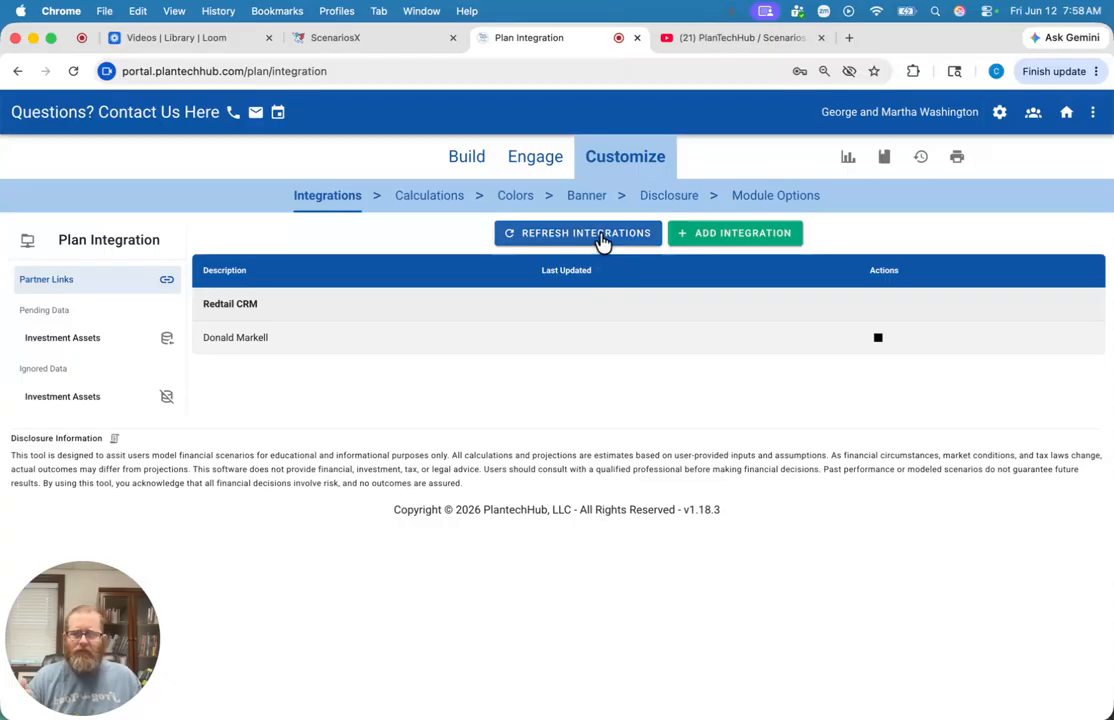
left_click(601, 242)
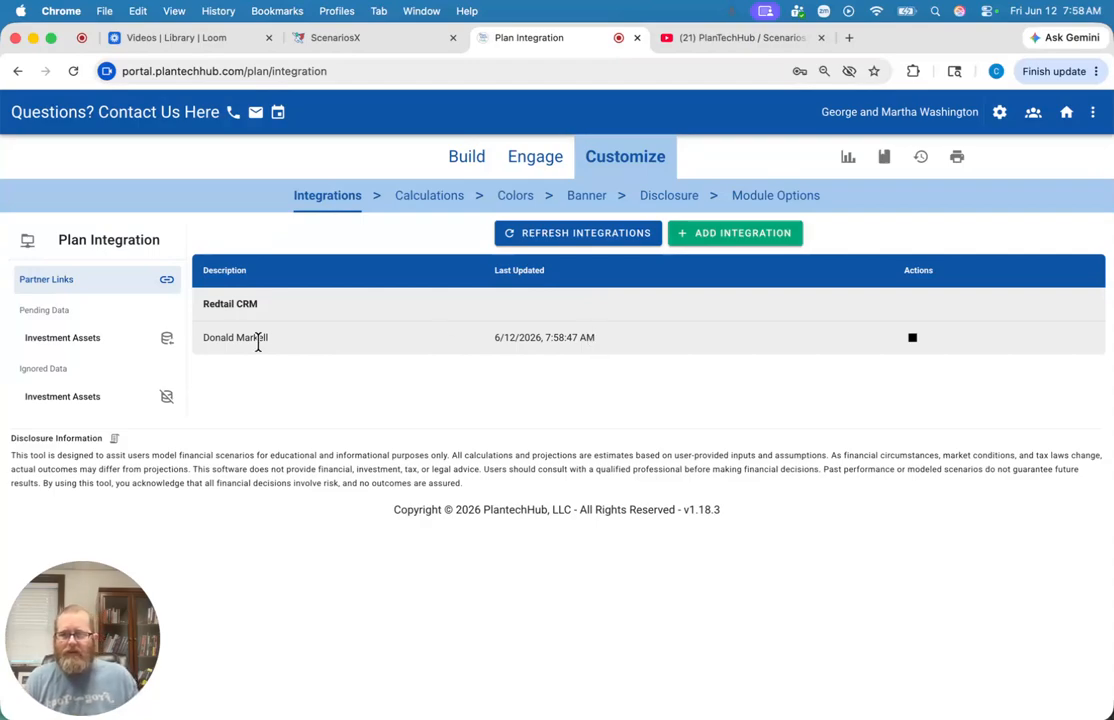
Link the pending Redtail asset LMN Retirement345h to the existing LMN Retirement Plan account
left_click(111, 345)
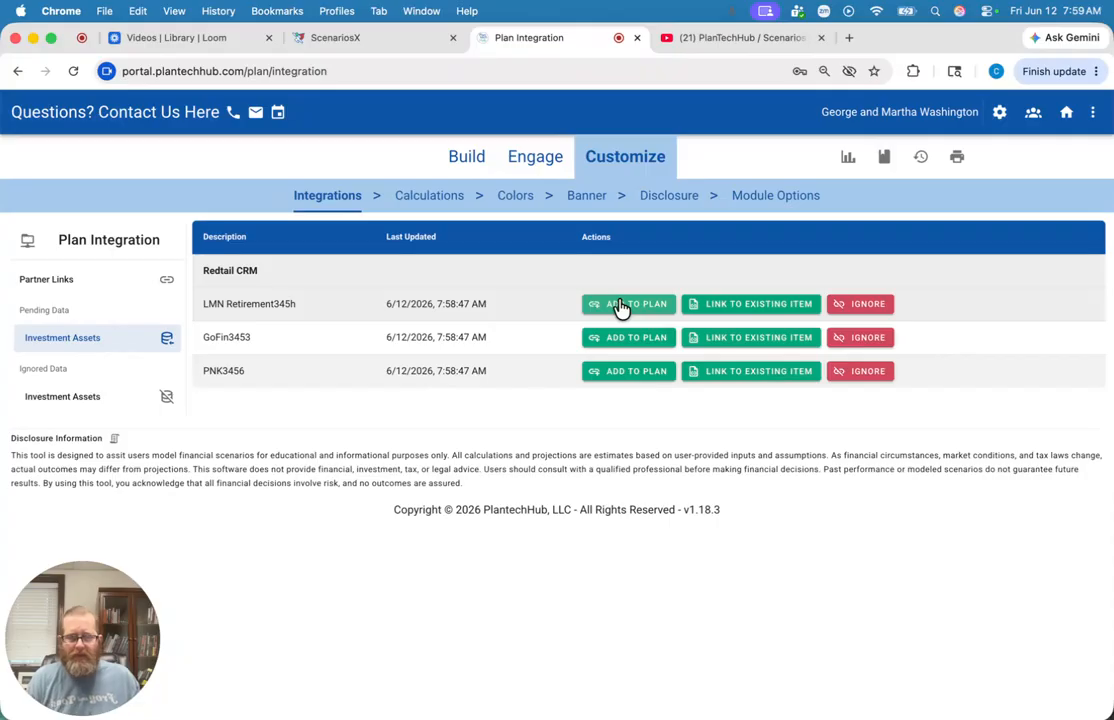
left_click(768, 311)
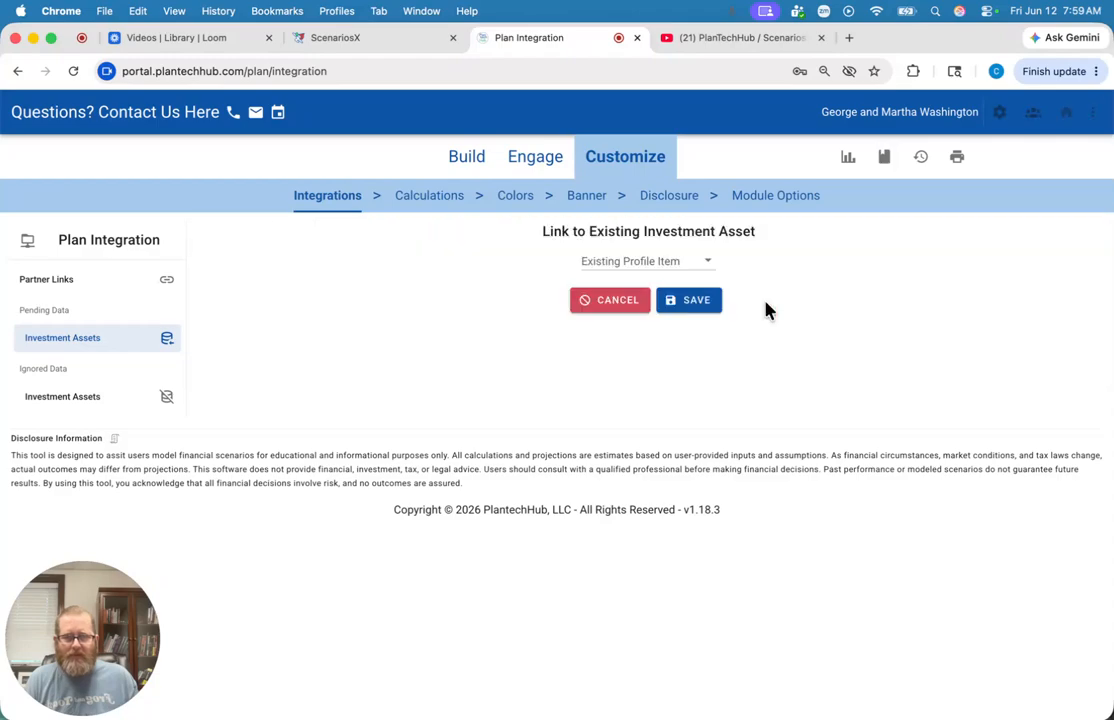
left_click(680, 270)
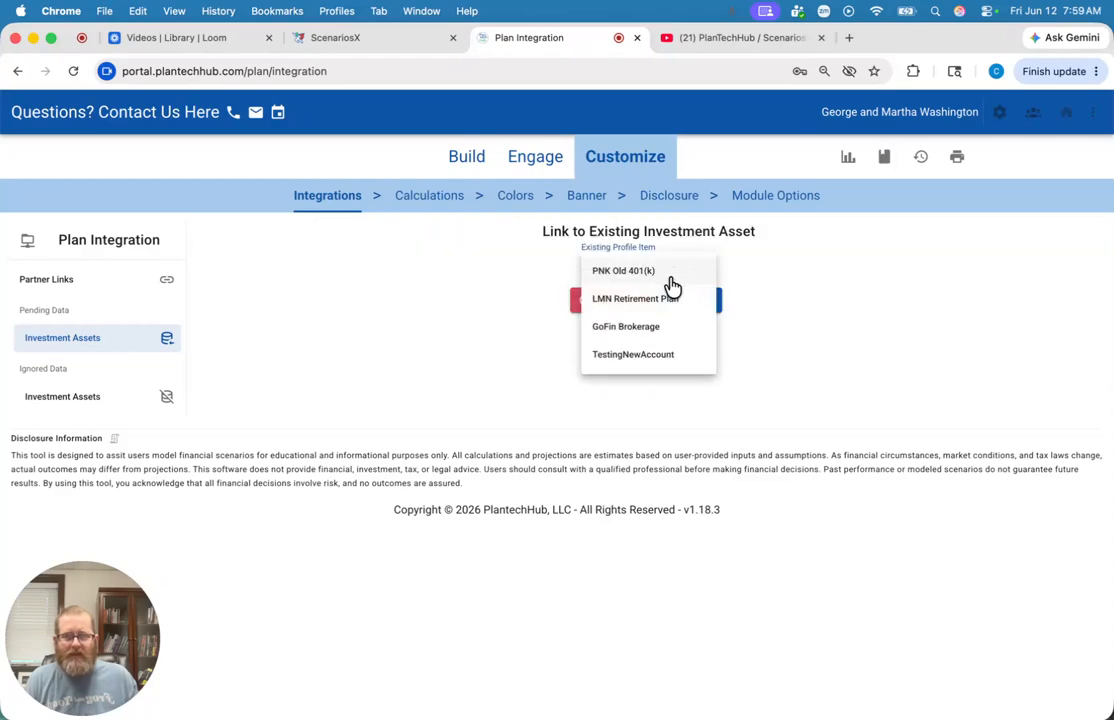
left_click(668, 300)
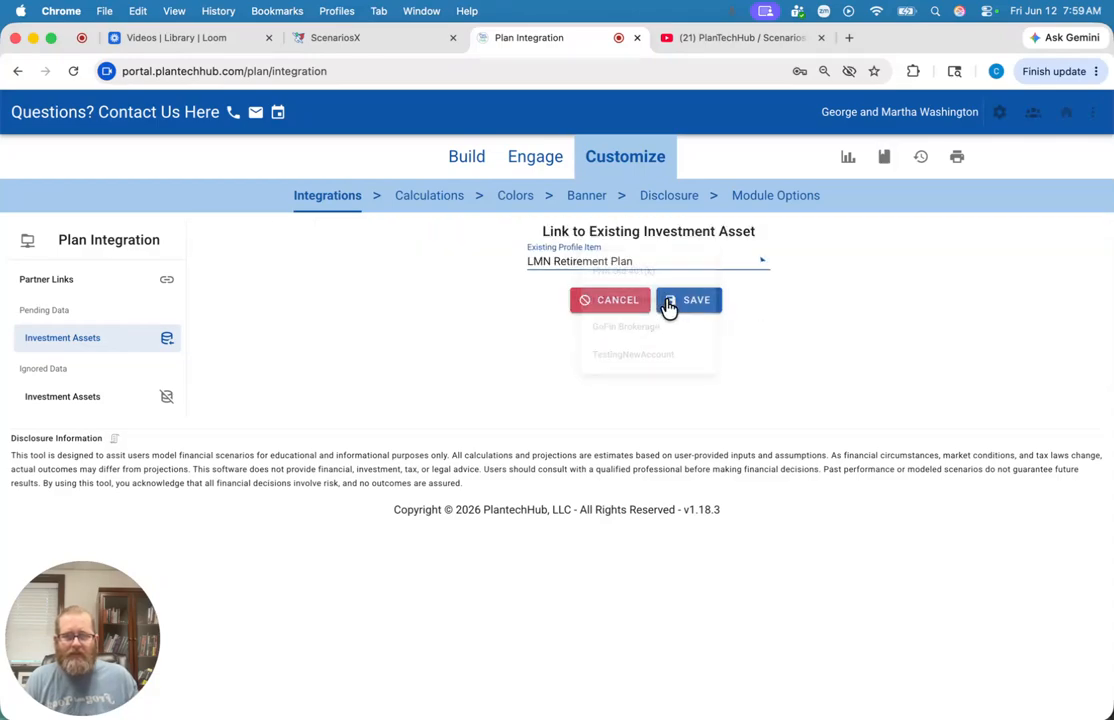
left_click(688, 302)
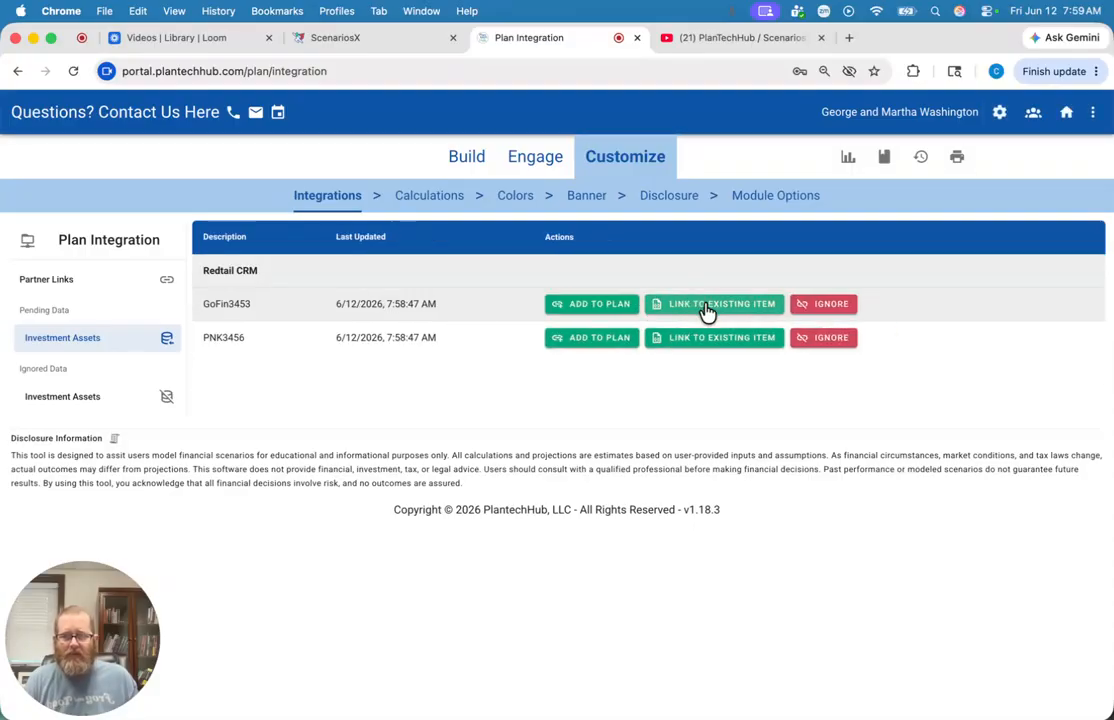
Link the pending Redtail asset GoFin3453 to the existing GoFin Brokerage account
left_click(707, 312)
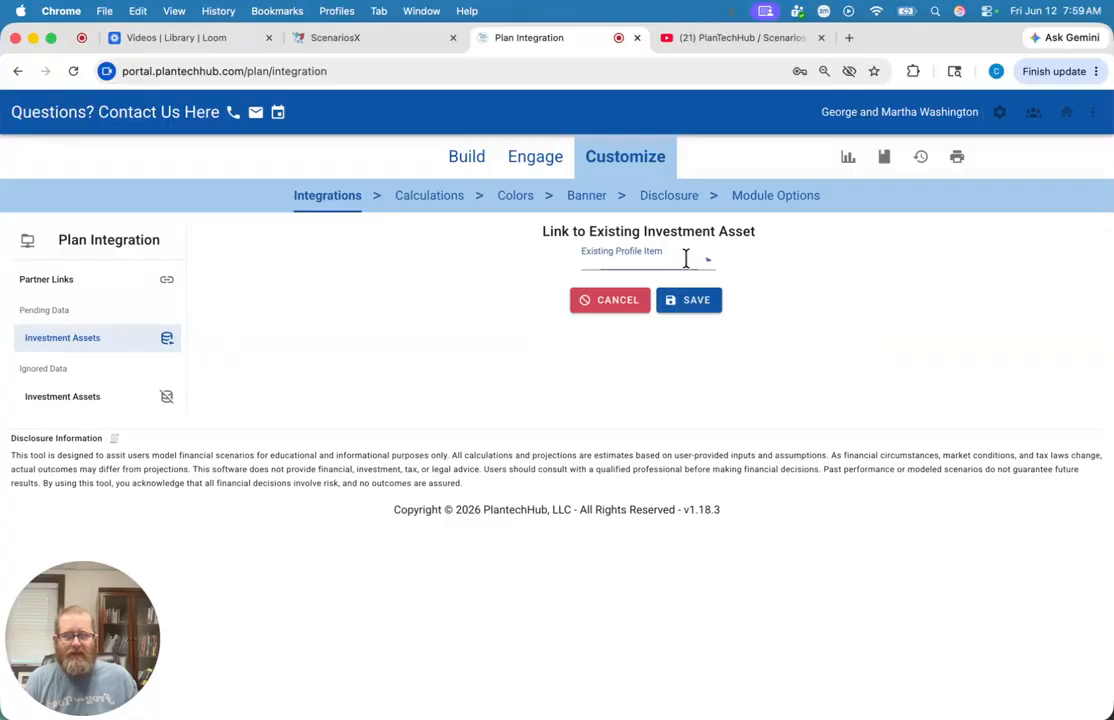
left_click(687, 261)
left_click(669, 300)
left_click(686, 307)
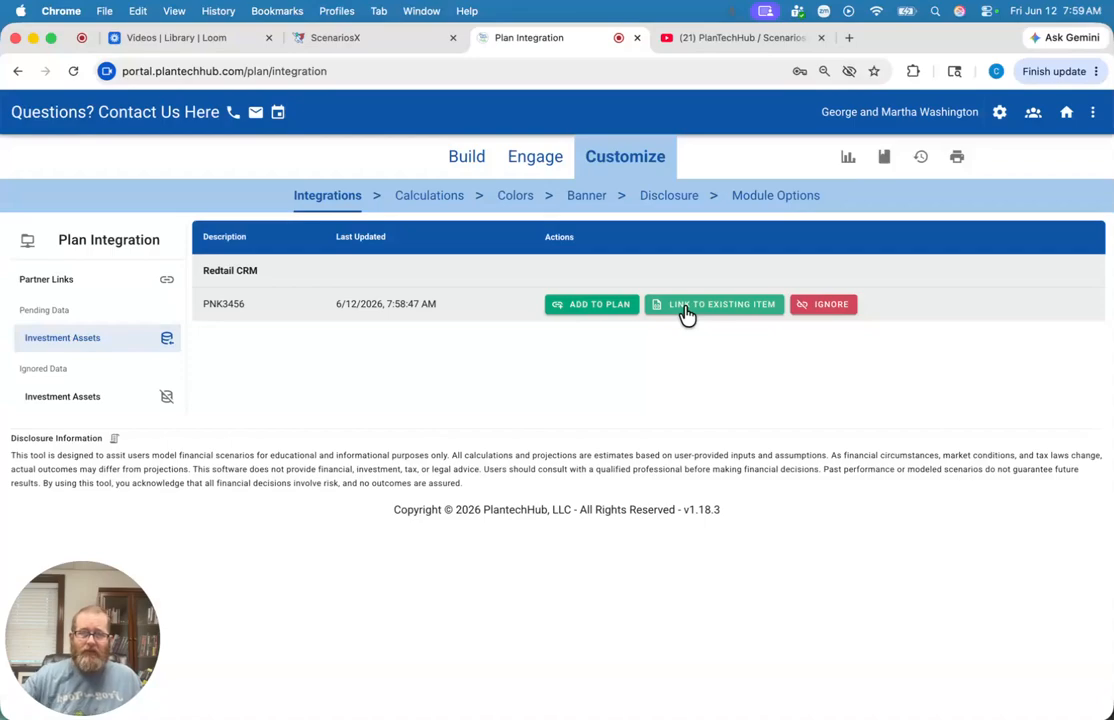
Ignore the pending PNK3456 asset, and stop ignoring it from the ignored investment assets
left_click(820, 310)
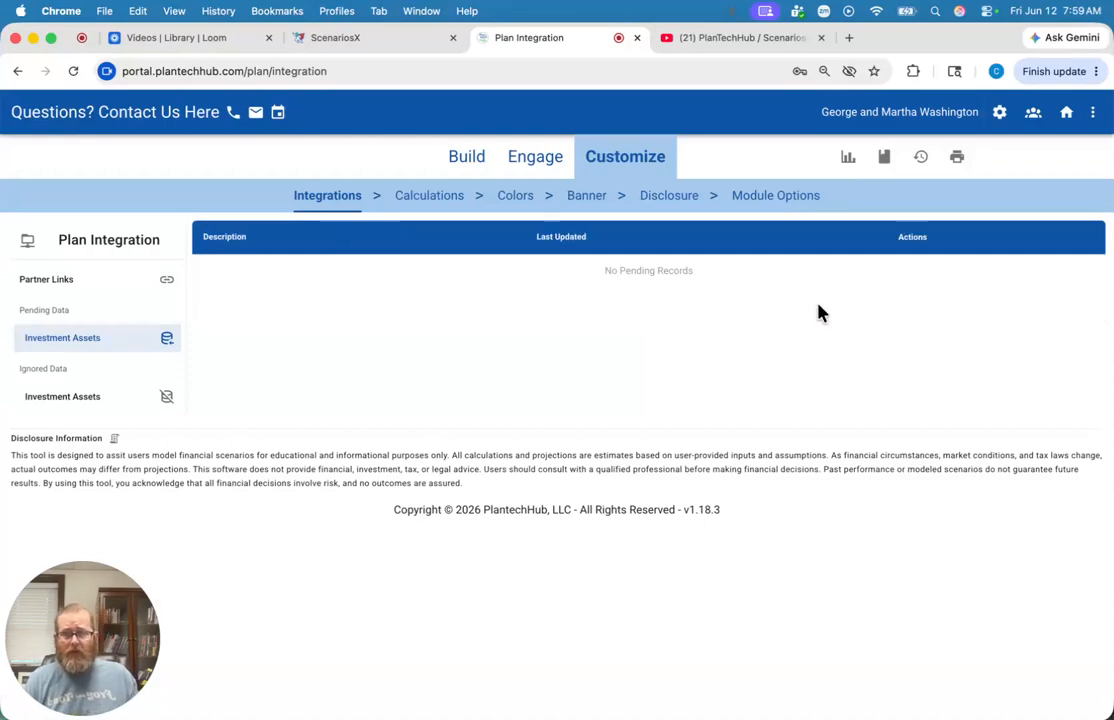
left_click(139, 397)
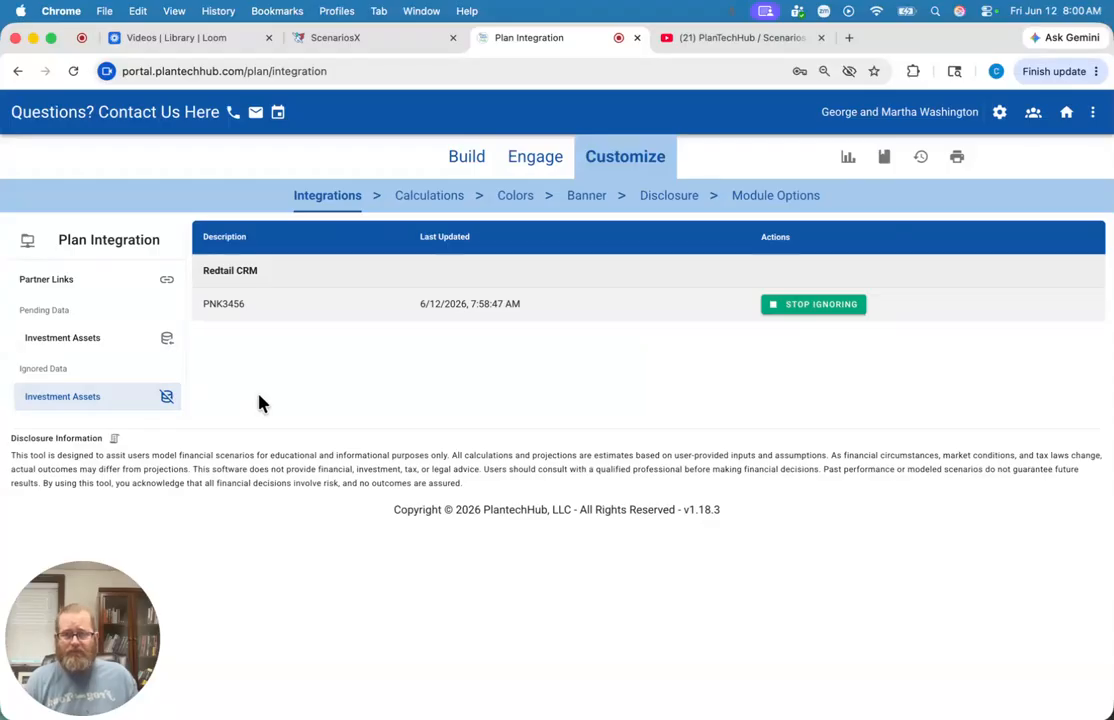
left_click(837, 308)
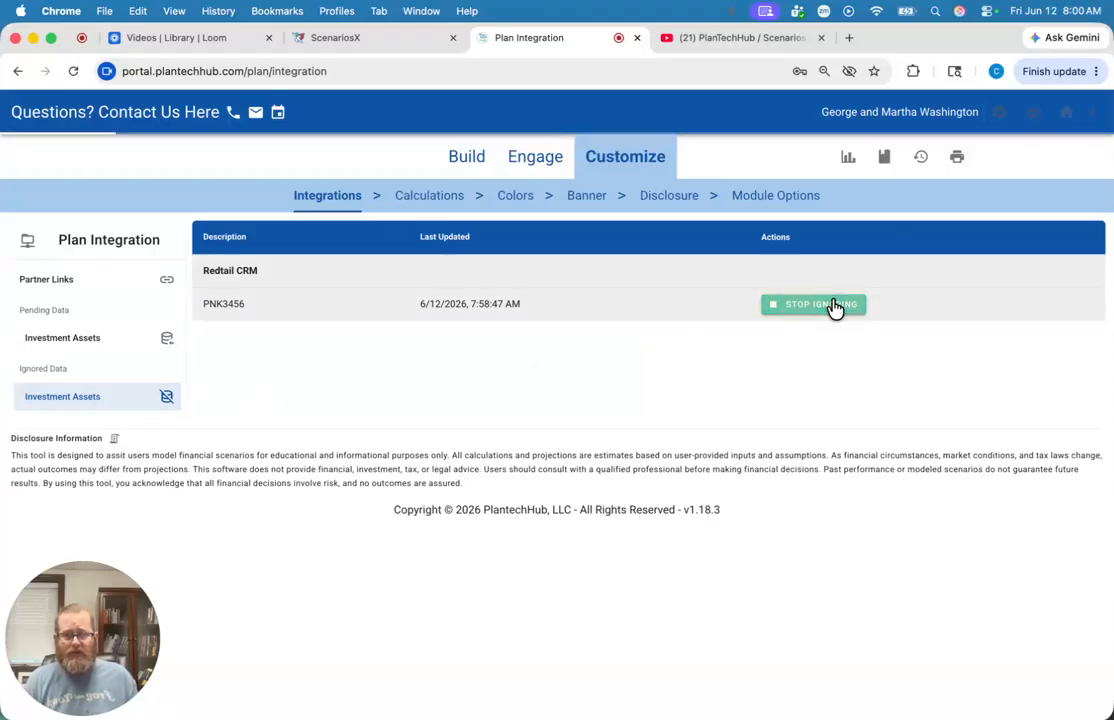
Link the pending Redtail asset PNK3456 to the existing PNK Old 401(k) account
left_click(132, 340)
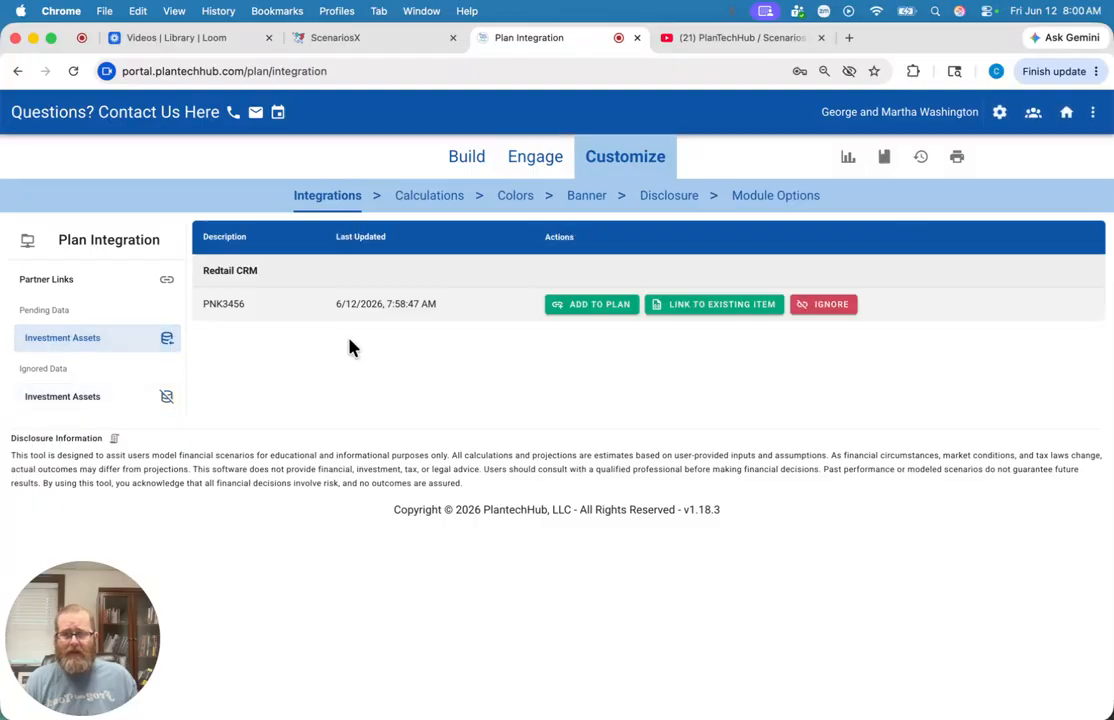
left_click(718, 306)
left_click(684, 263)
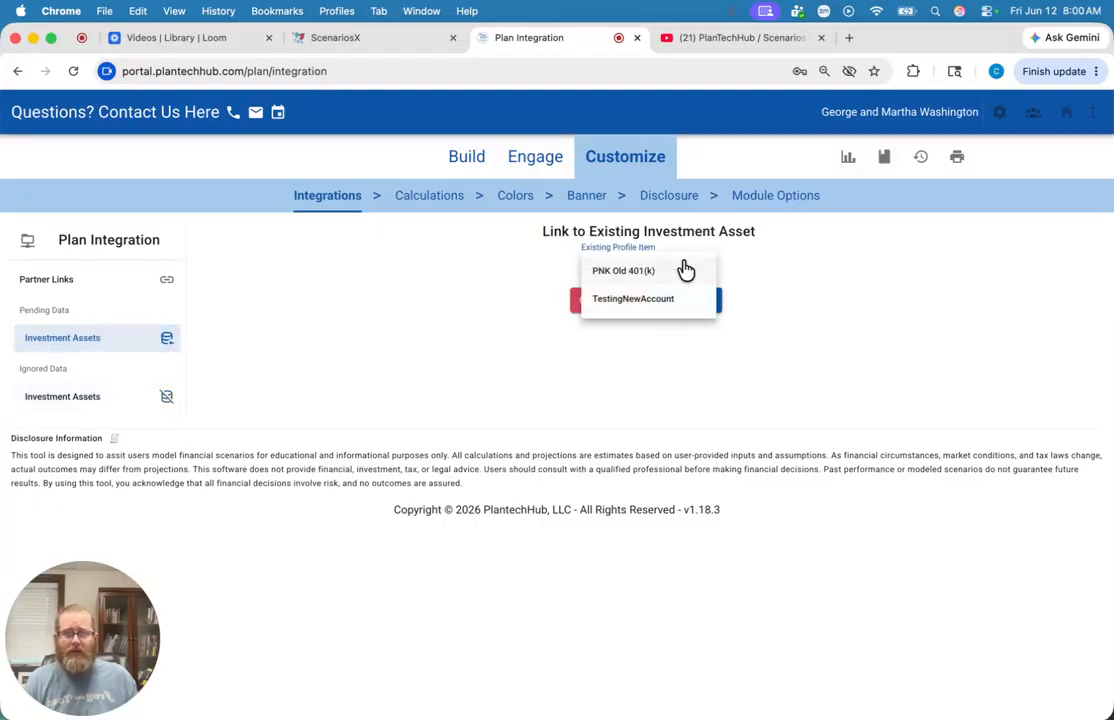
left_click(684, 270)
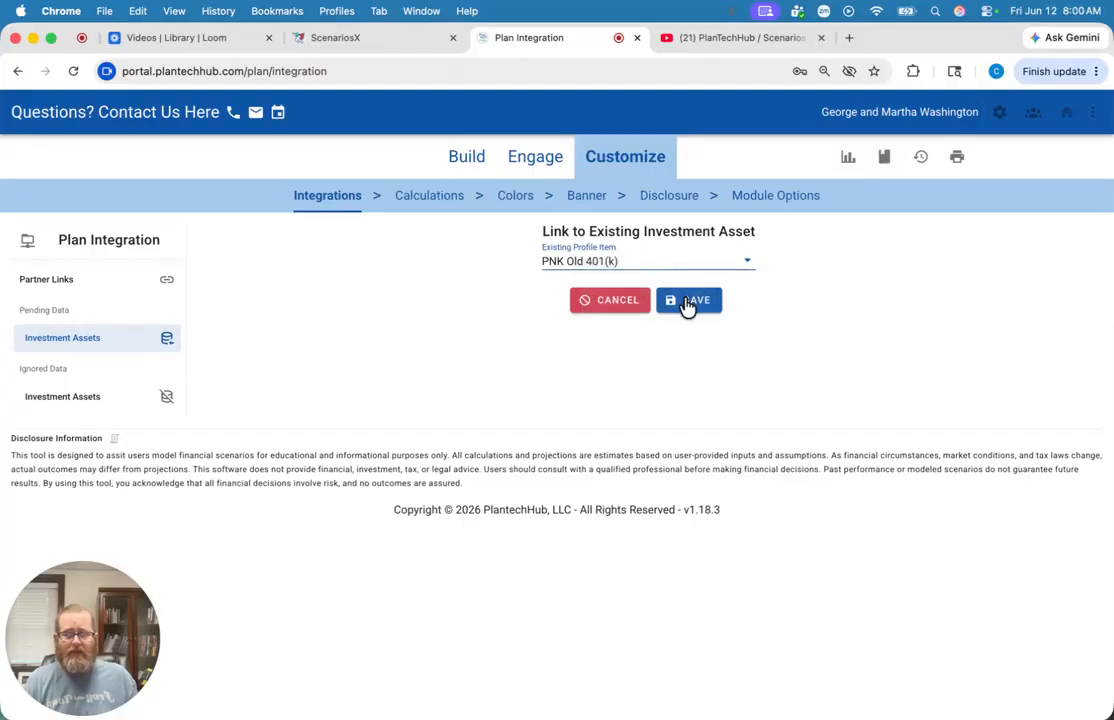
left_click(686, 302)
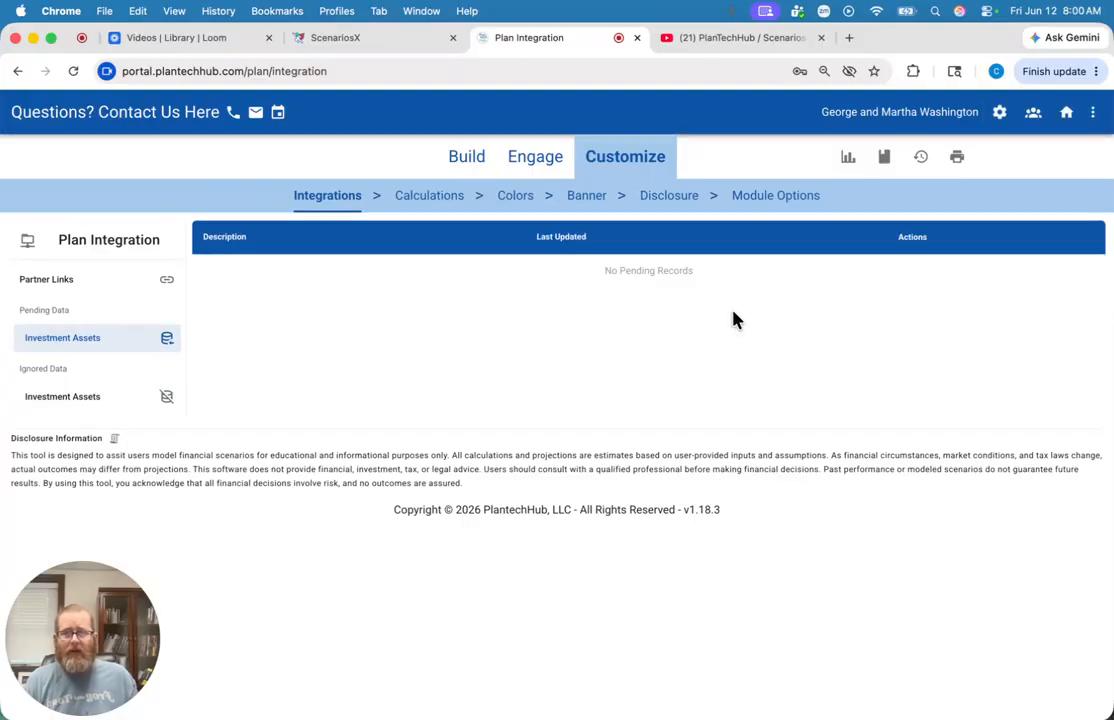
Go to the plan profile's investments and check the integration links of the GoFin, LMN and PNK accounts
left_click(461, 161)
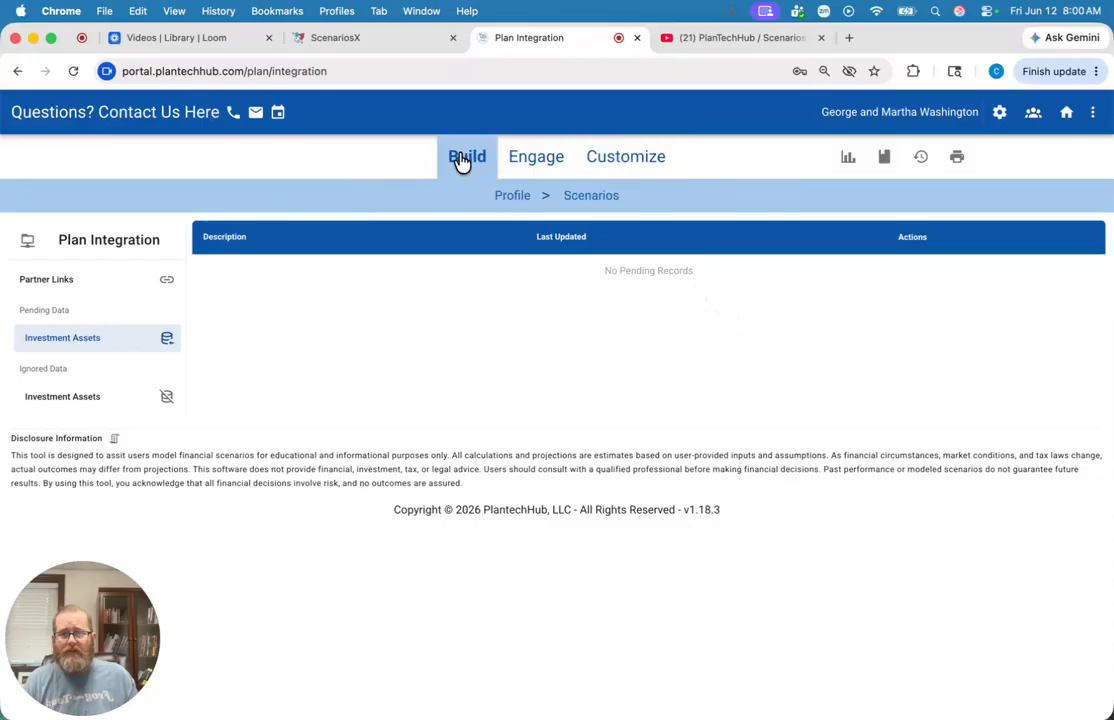
left_click(510, 198)
scroll(275, 428, "down", 4)
scroll(230, 424, "up", 1)
left_click(31, 433)
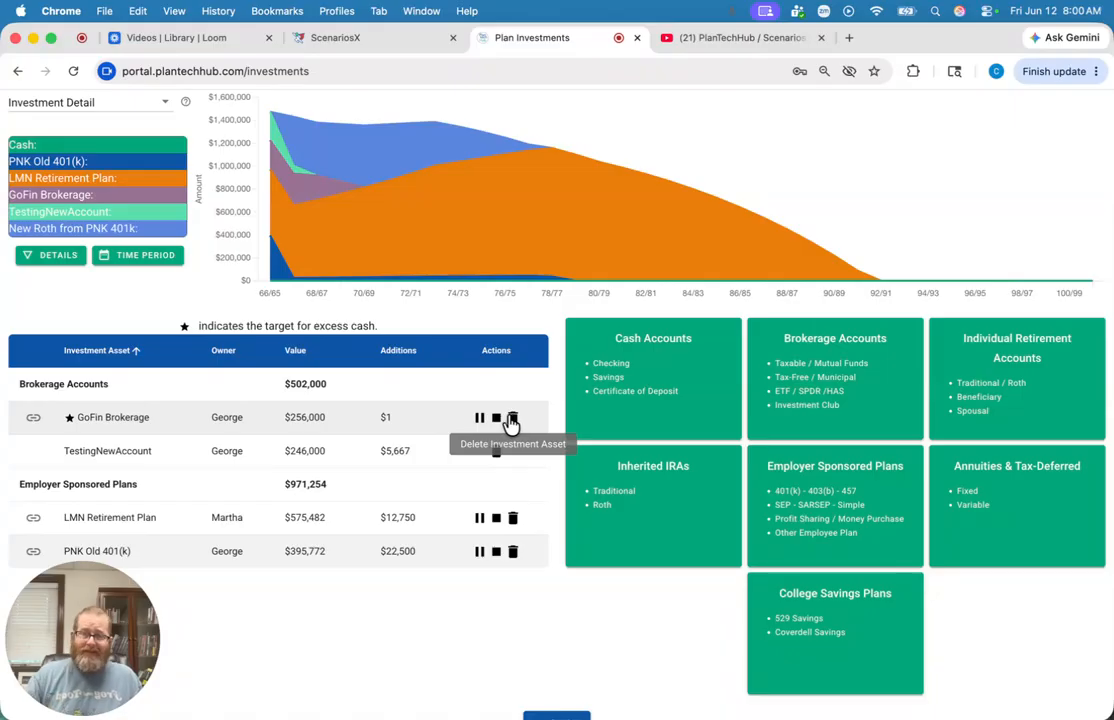
scroll(542, 568, "down", 2)
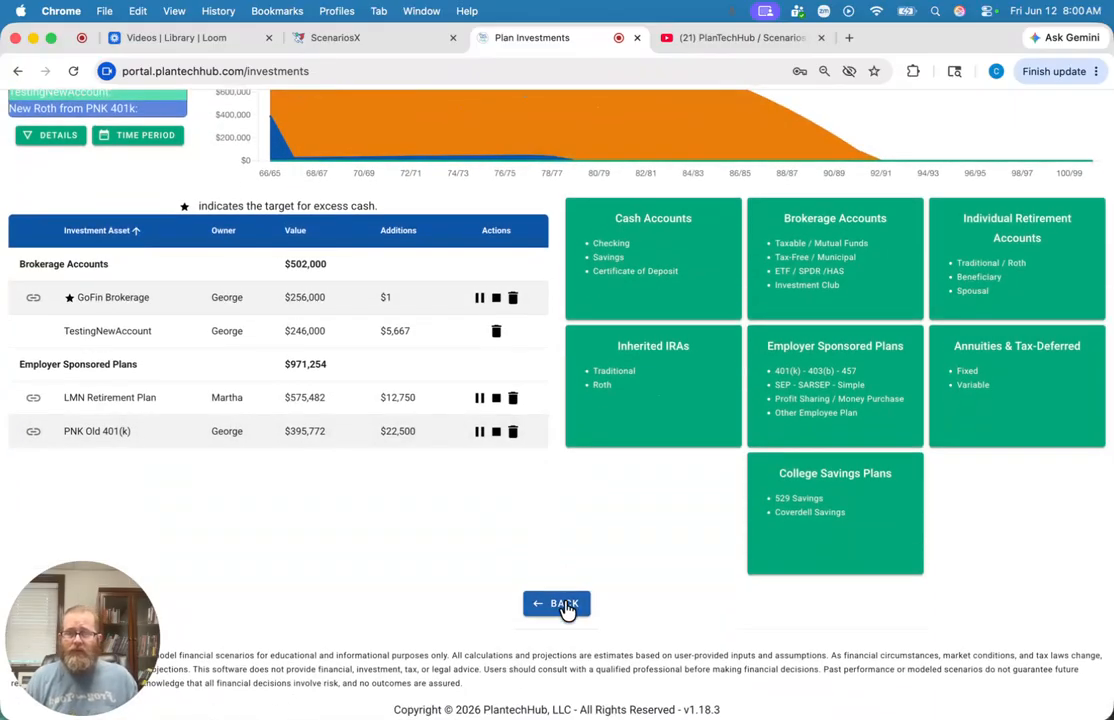